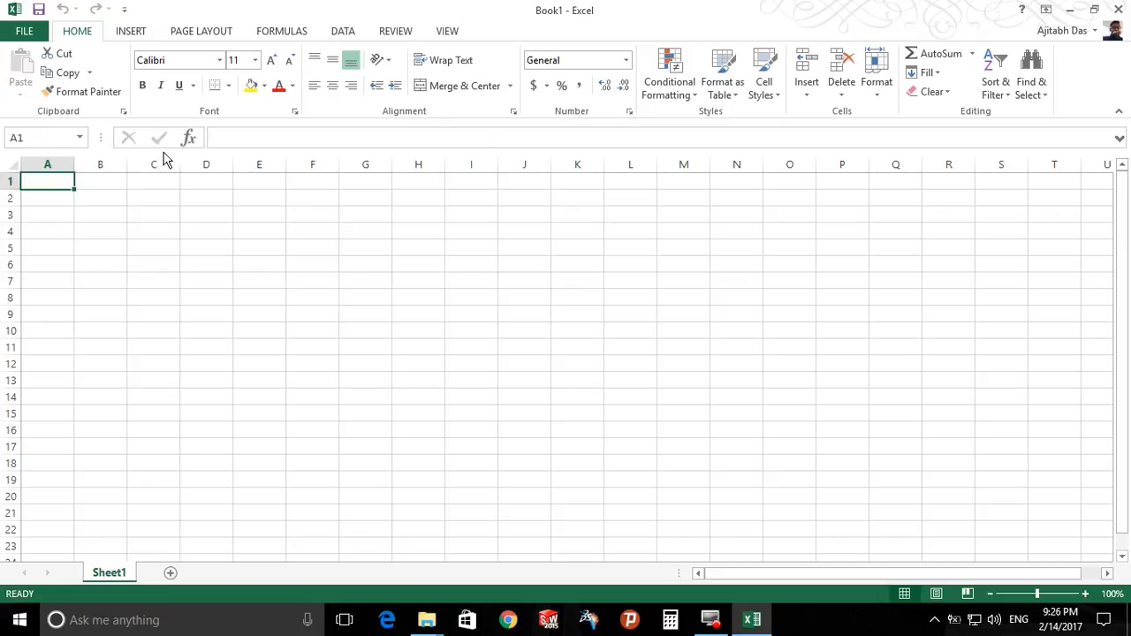
# - Enter the variable headers X1 in cell B1 and X2 in cell C1
pyautogui.click(110, 185)
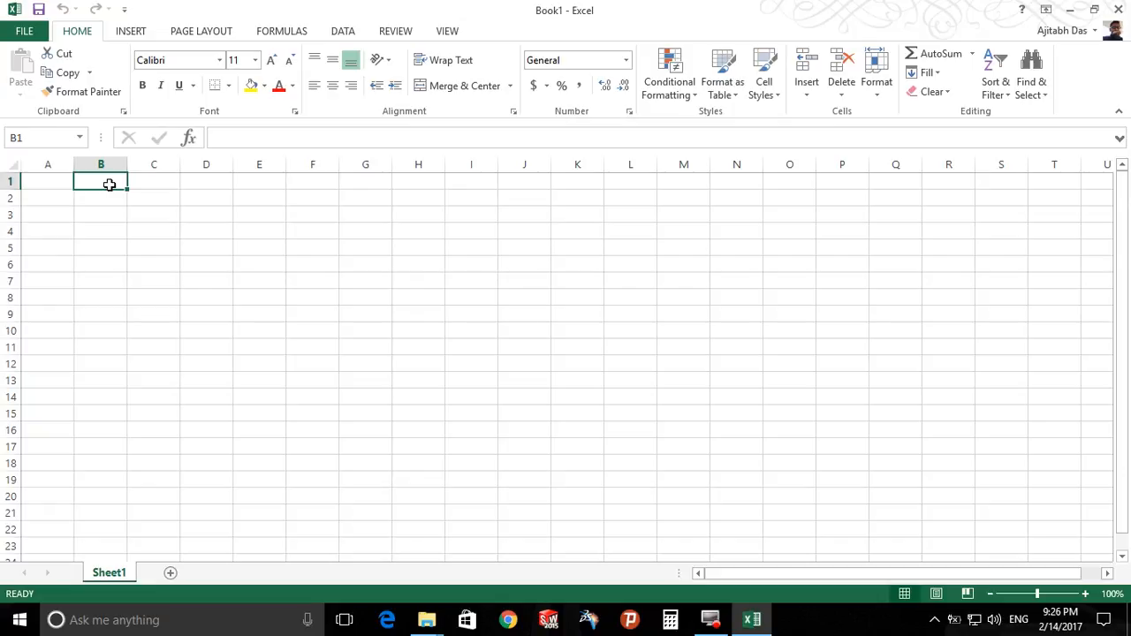
pyautogui.write('X1')
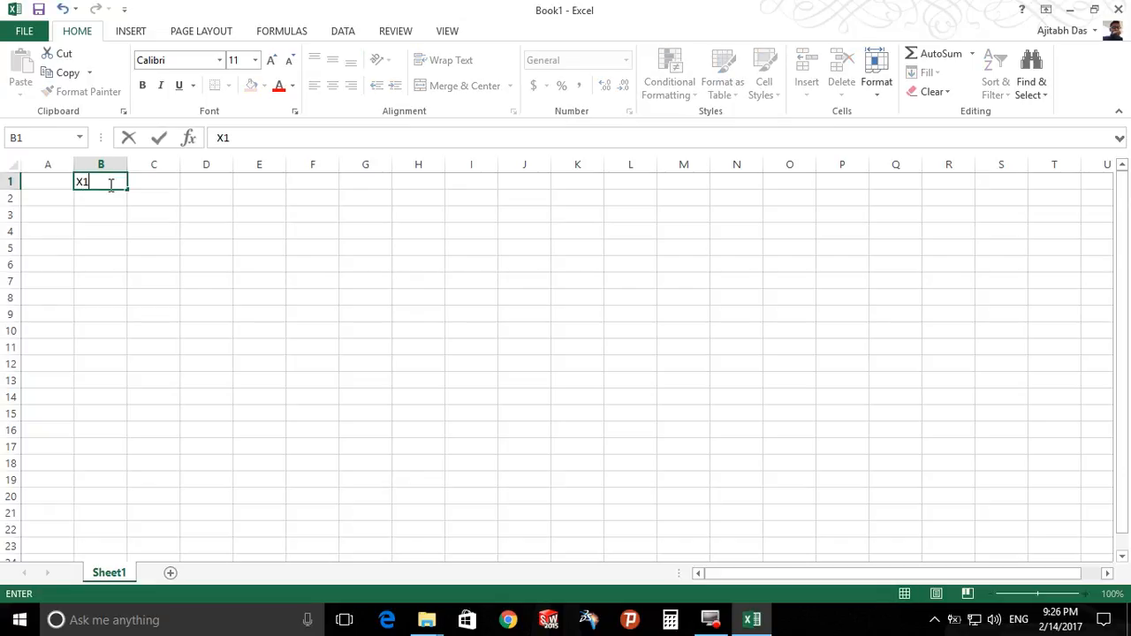
pyautogui.press('Tab')
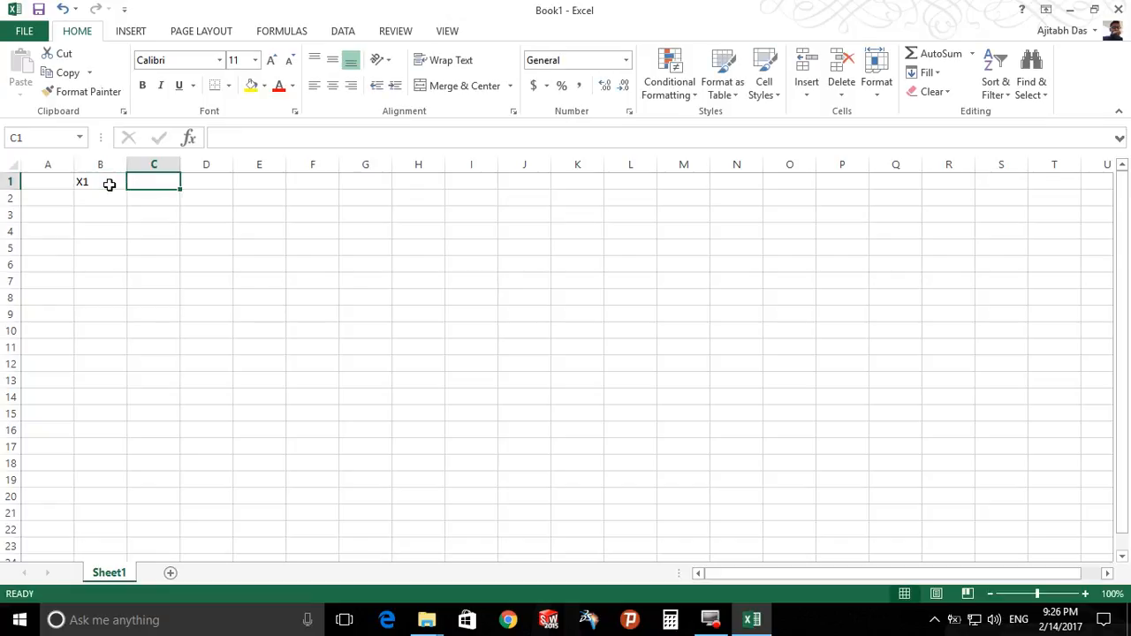
pyautogui.write('X2')
pyautogui.press('Return')
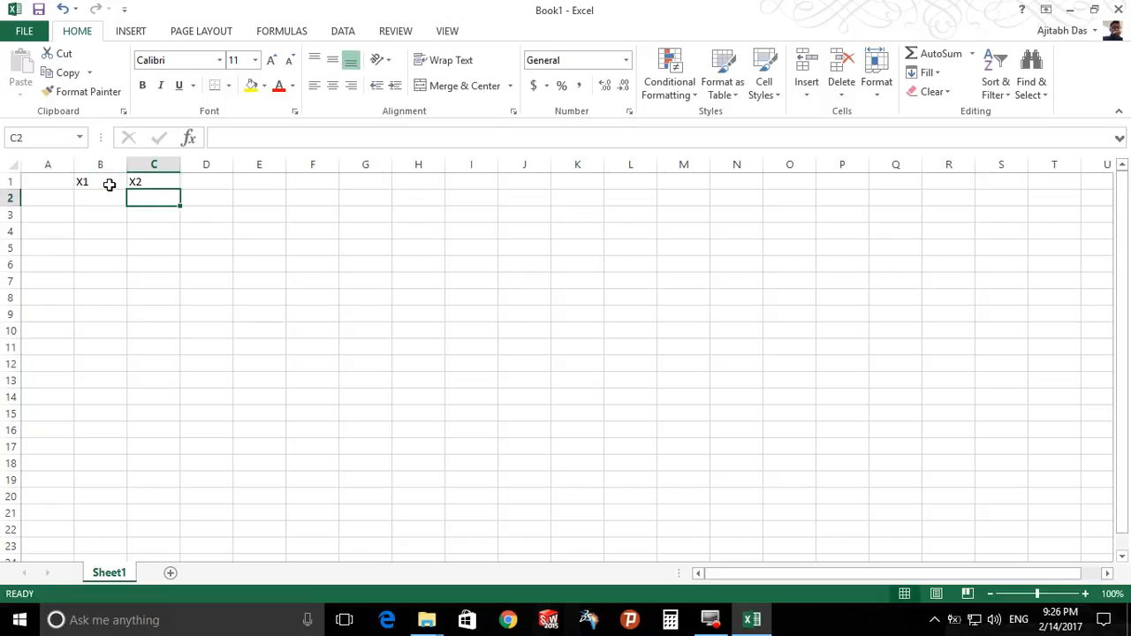
# - Enter the row label DV in cell A2
pyautogui.press('Left')
pyautogui.press('Left')
pyautogui.write('DV')
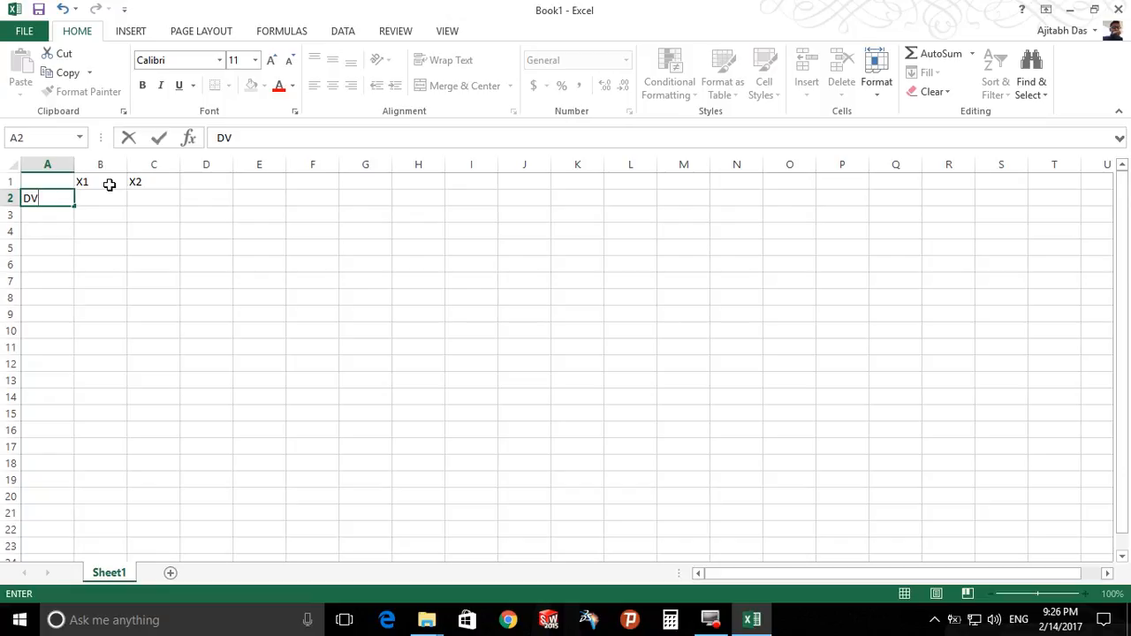
pyautogui.press('Return')
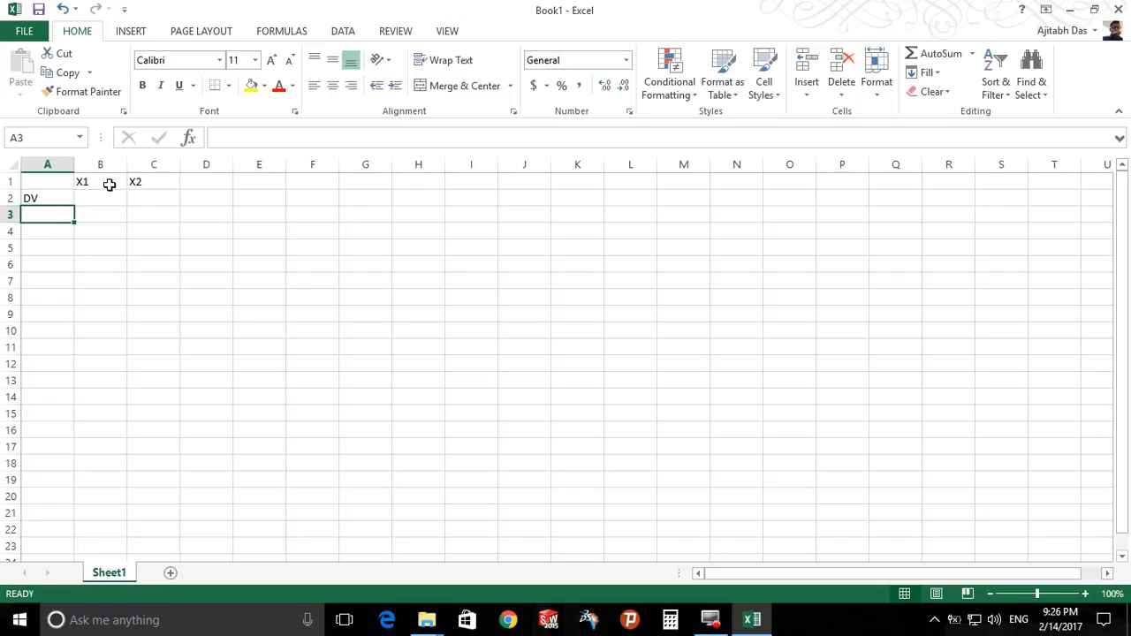
# - Enter the label OBJECTIVE in cell A4 and widen column A to fit it
pyautogui.press('Down')
pyautogui.press('Up')
pyautogui.press('Down')
pyautogui.write('O')
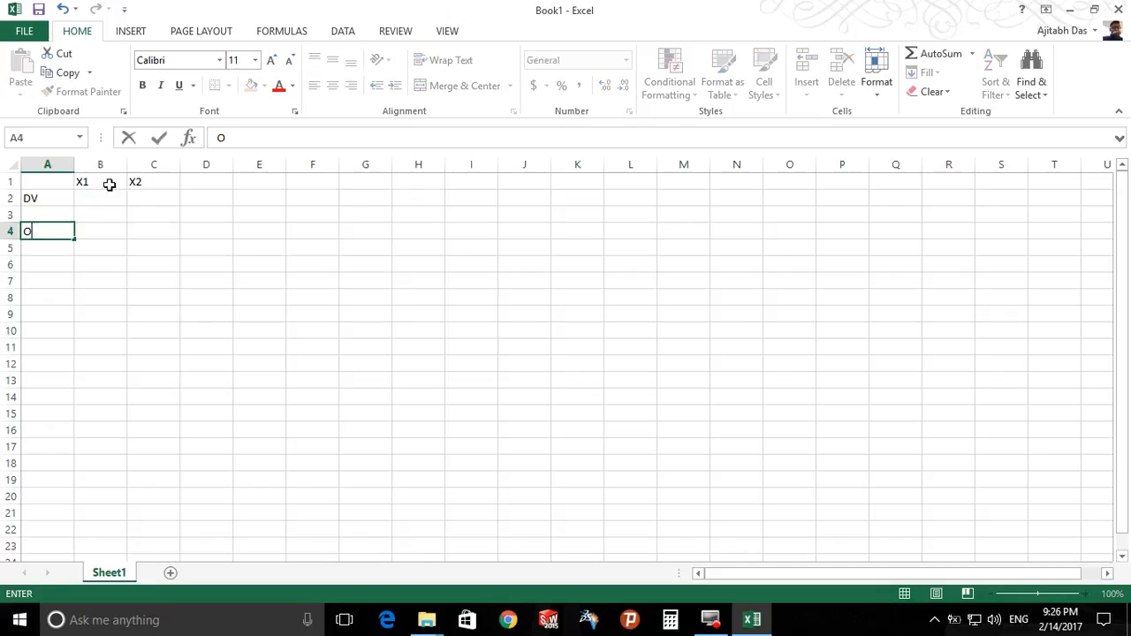
pyautogui.write('BJECTIVE')
pyautogui.press('Tab')
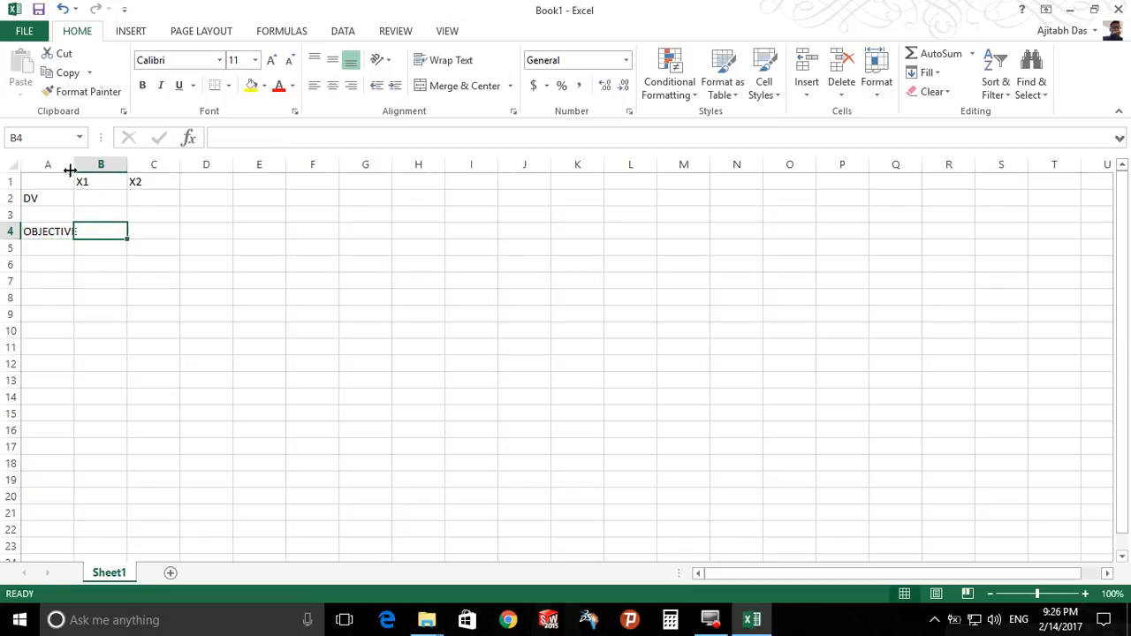
pyautogui.moveTo(75, 168); pyautogui.dragTo(92, 168)
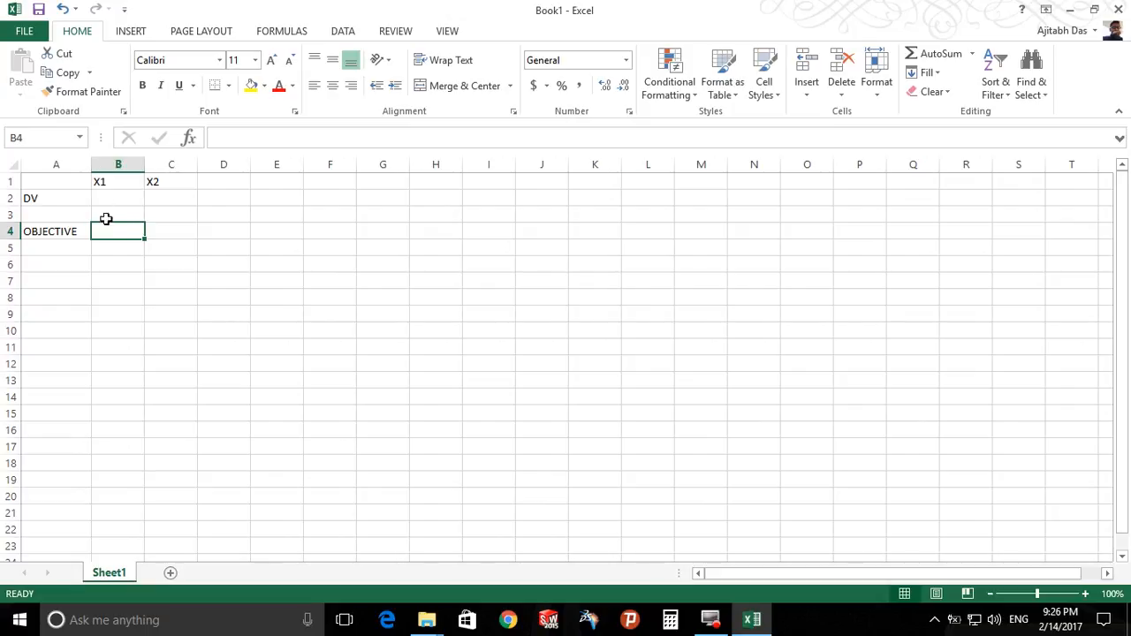
# - Enter the objective coefficients 40 in cell B4 and 36 in cell C4
pyautogui.write('40')
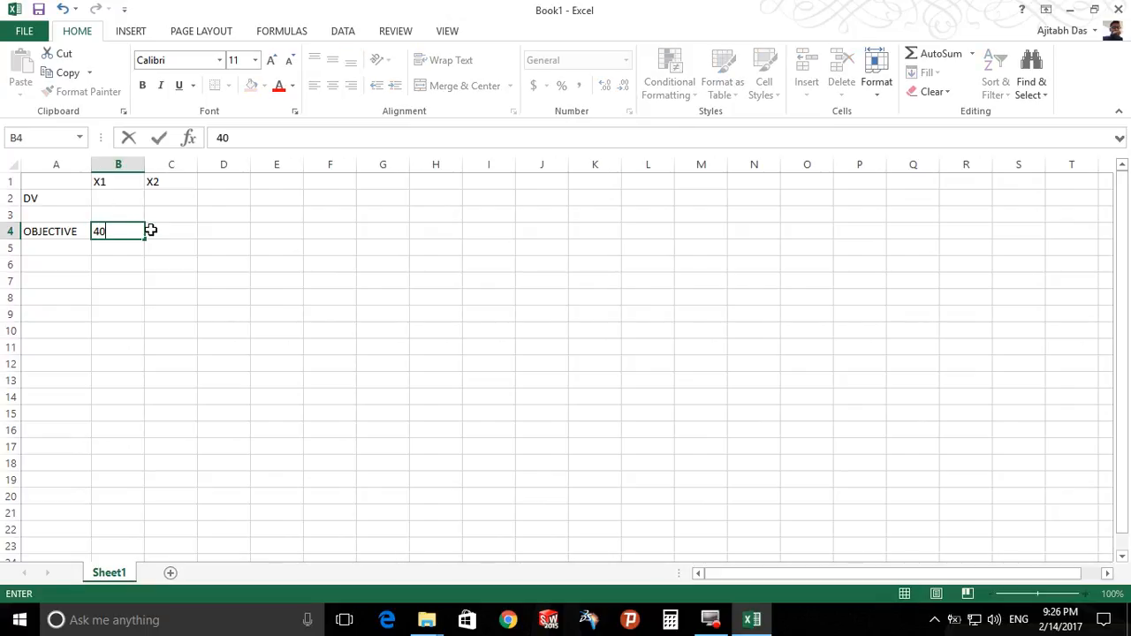
pyautogui.press('Tab')
pyautogui.write('36')
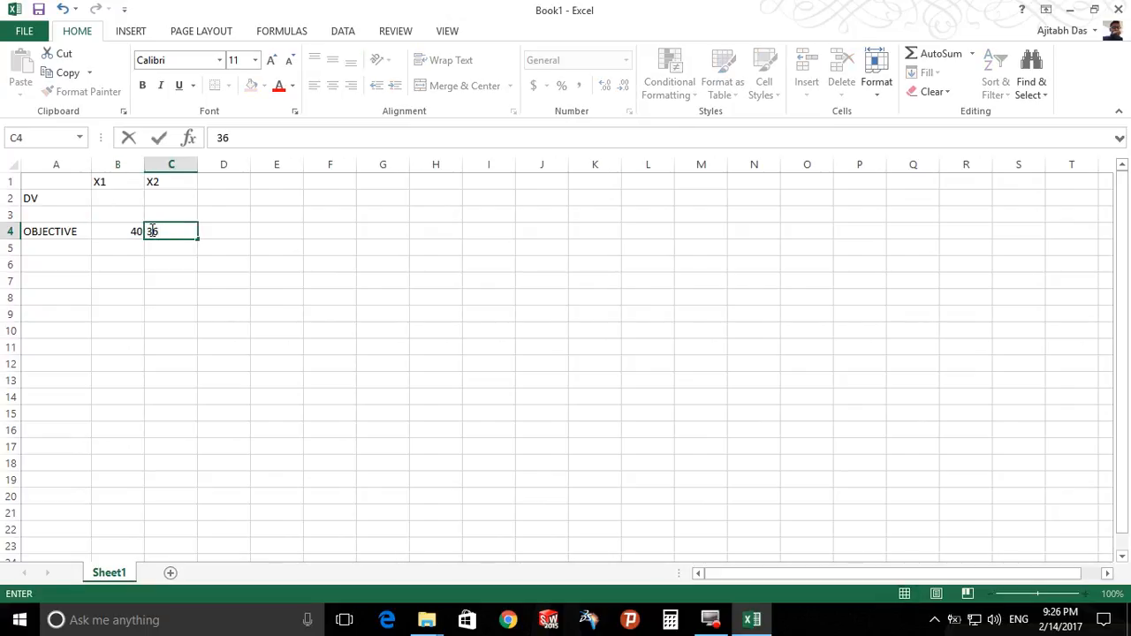
pyautogui.press('Tab')
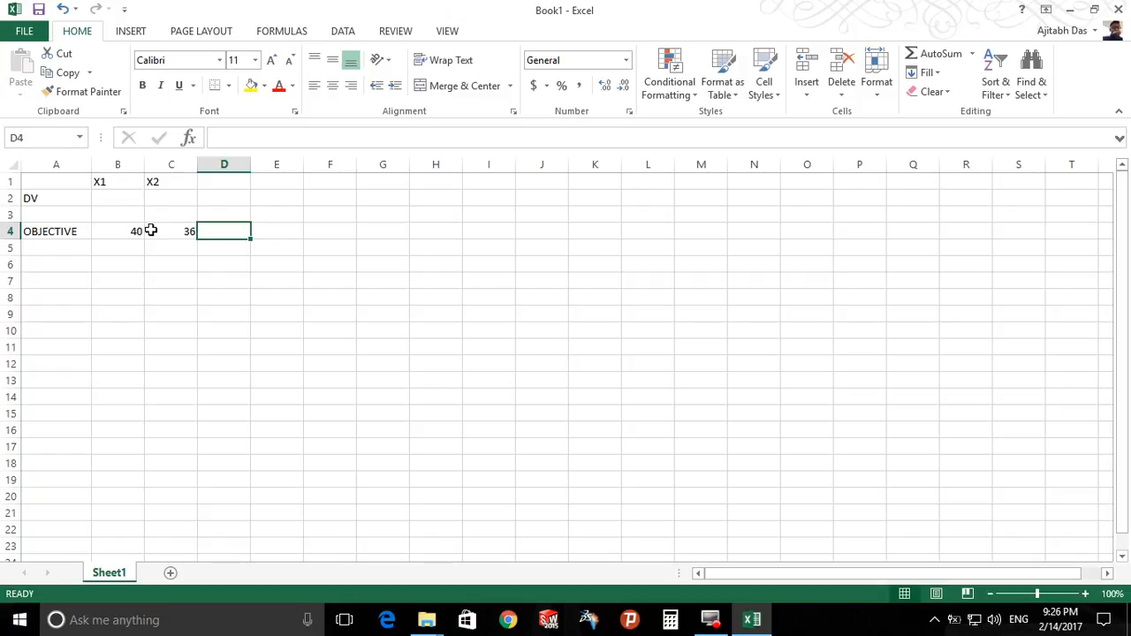
pyautogui.write('Z')
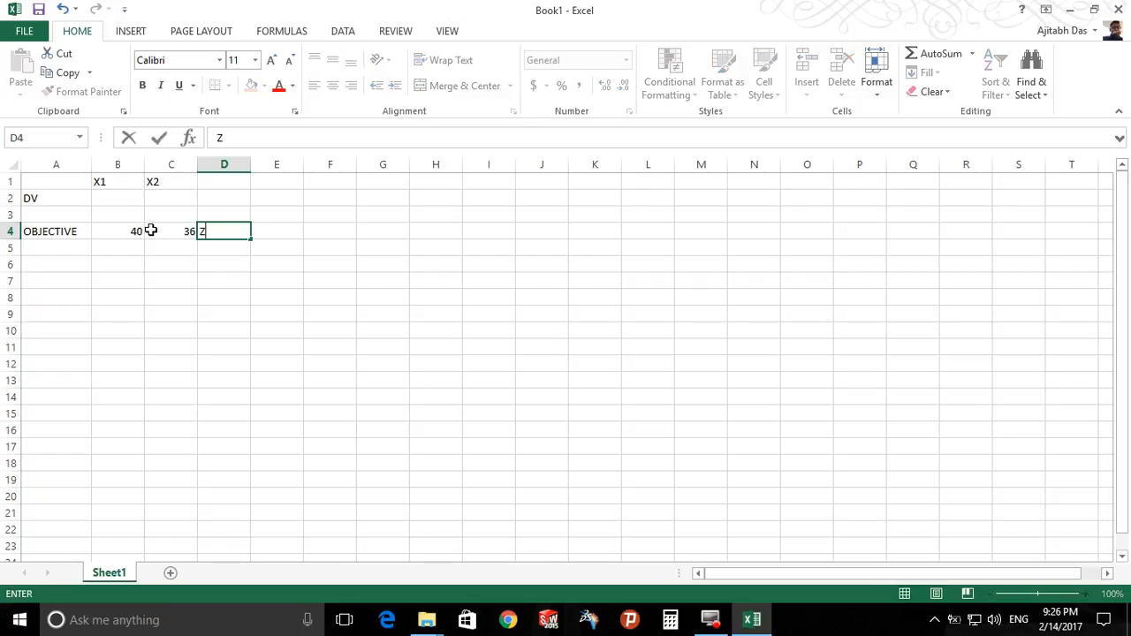
pyautogui.press('Return')
pyautogui.press('Up')
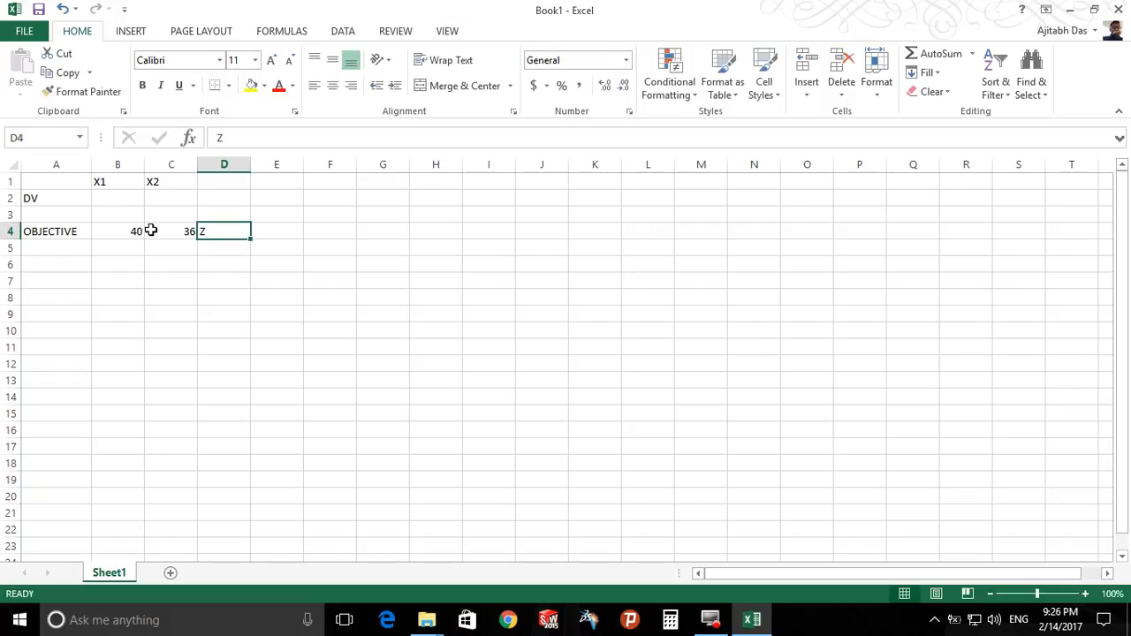
pyautogui.doubleClick(217, 232)
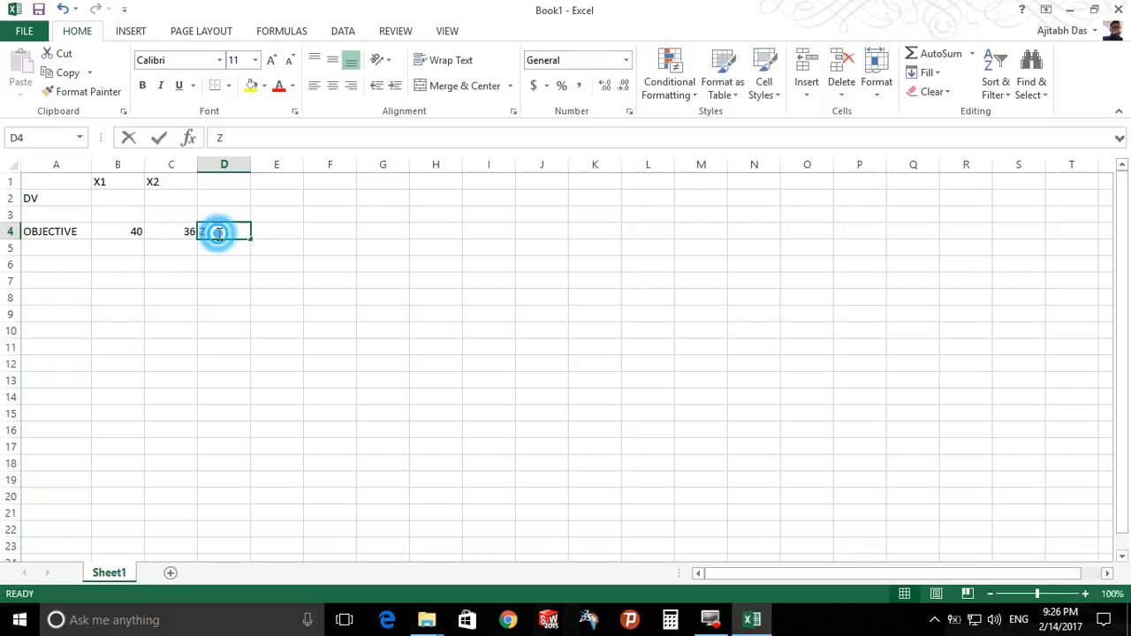
pyautogui.press('BackSpace')
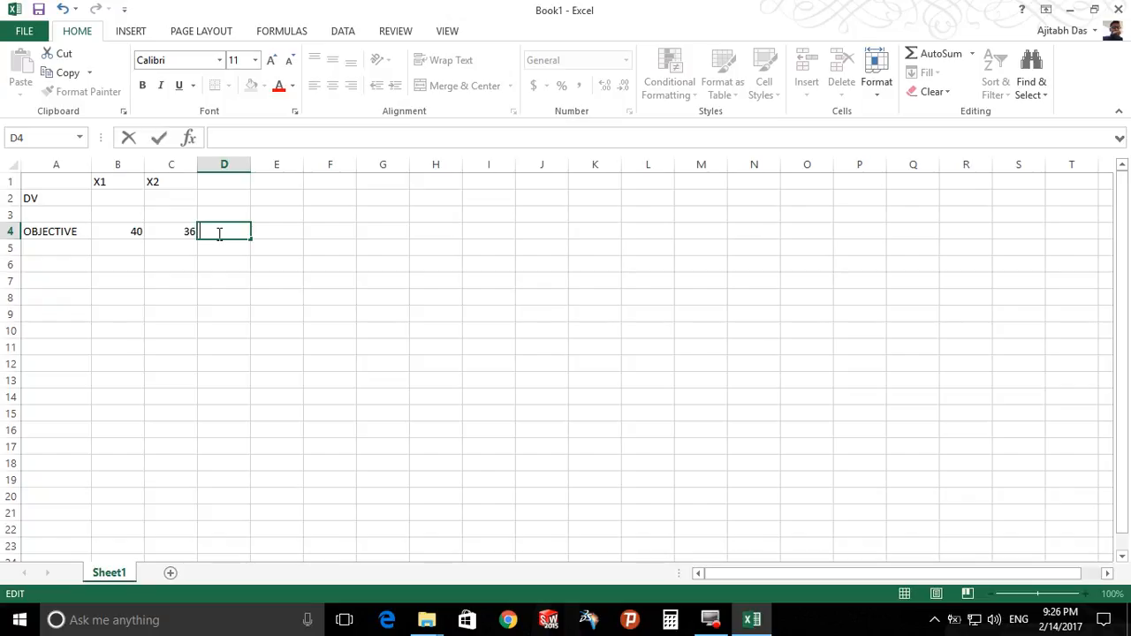
# - Enter Z in cell E4 and the label CONSTRAINTS in cell A6
pyautogui.click(265, 237)
pyautogui.write('Z')
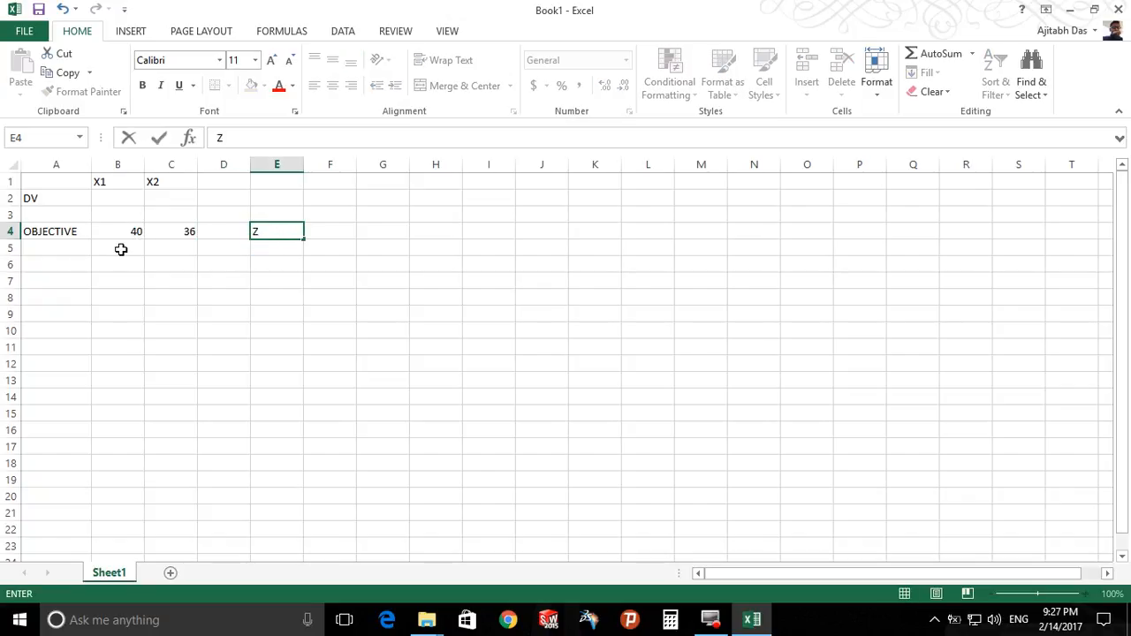
pyautogui.click(46, 265)
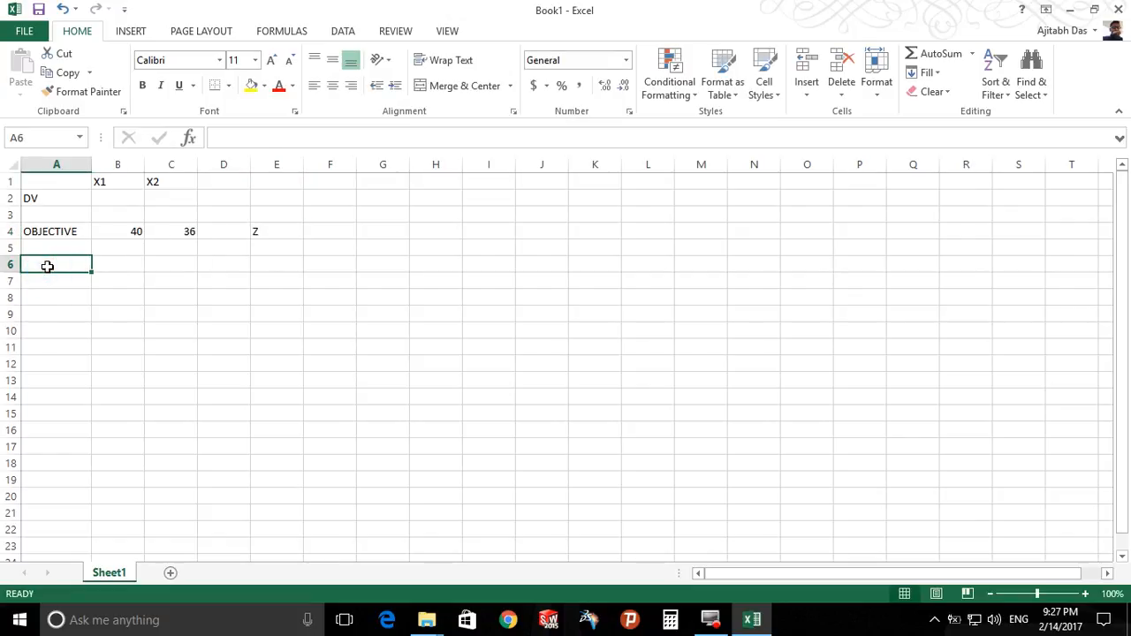
pyautogui.write('CO')
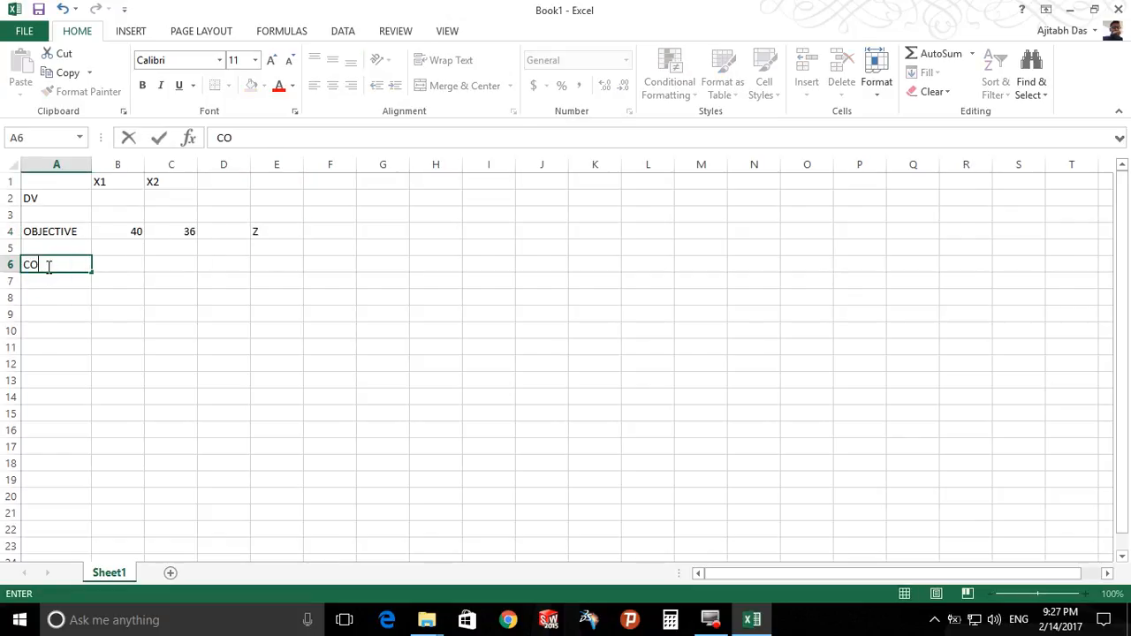
pyautogui.write('NSTRAINTS')
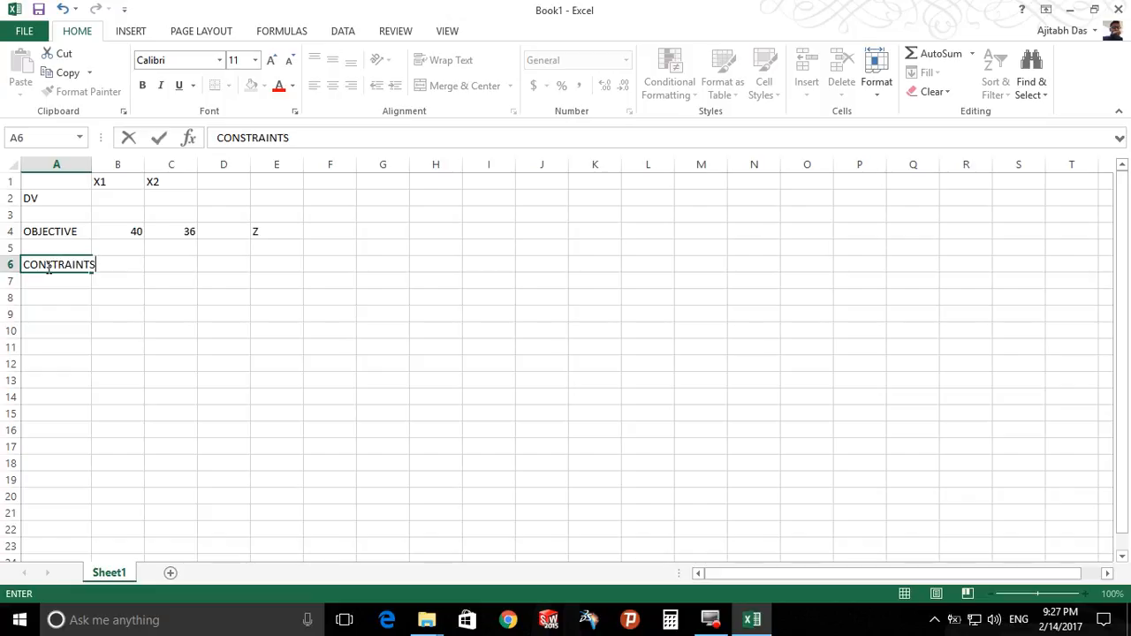
# - Widen column A so the CONSTRAINTS label fits inside it
pyautogui.click(88, 171)
pyautogui.click(92, 200)
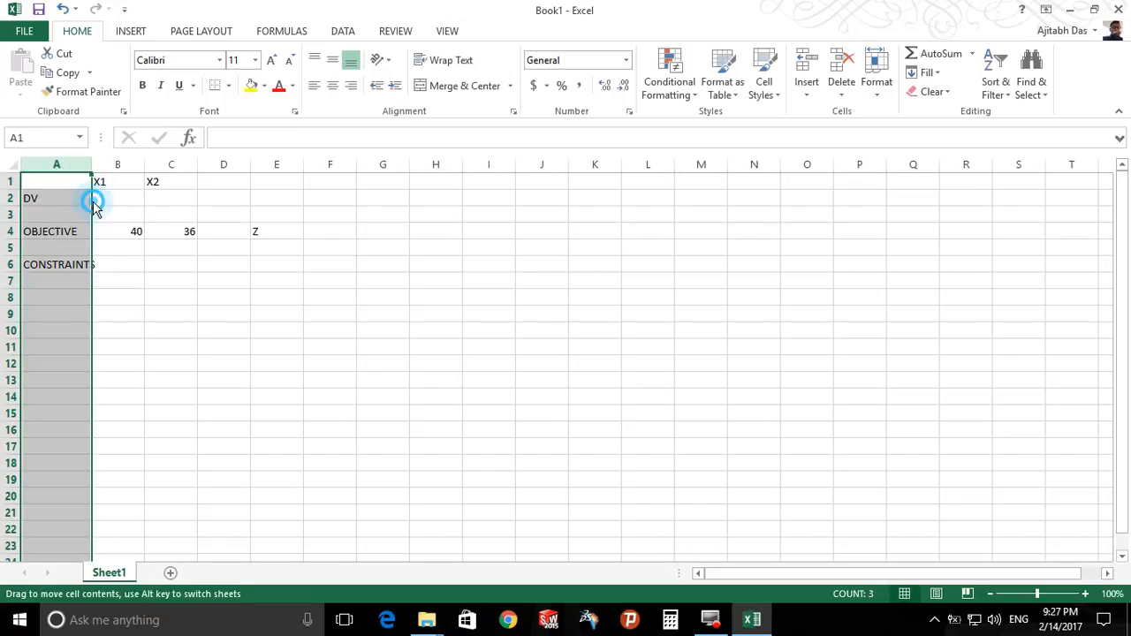
pyautogui.click(115, 265)
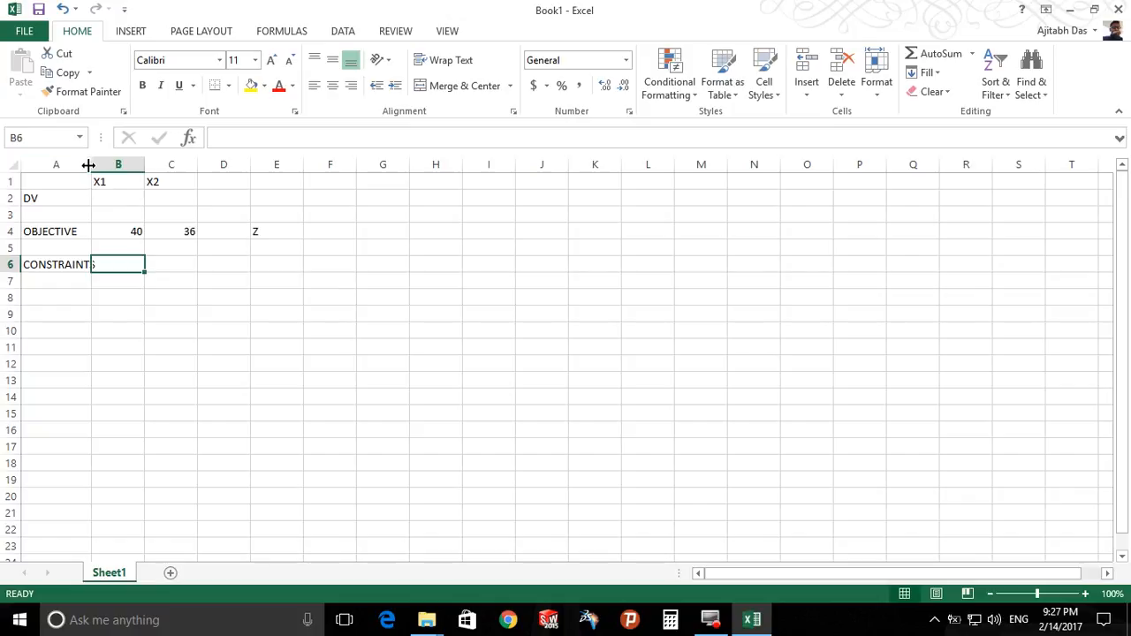
pyautogui.moveTo(91, 165); pyautogui.dragTo(103, 164)
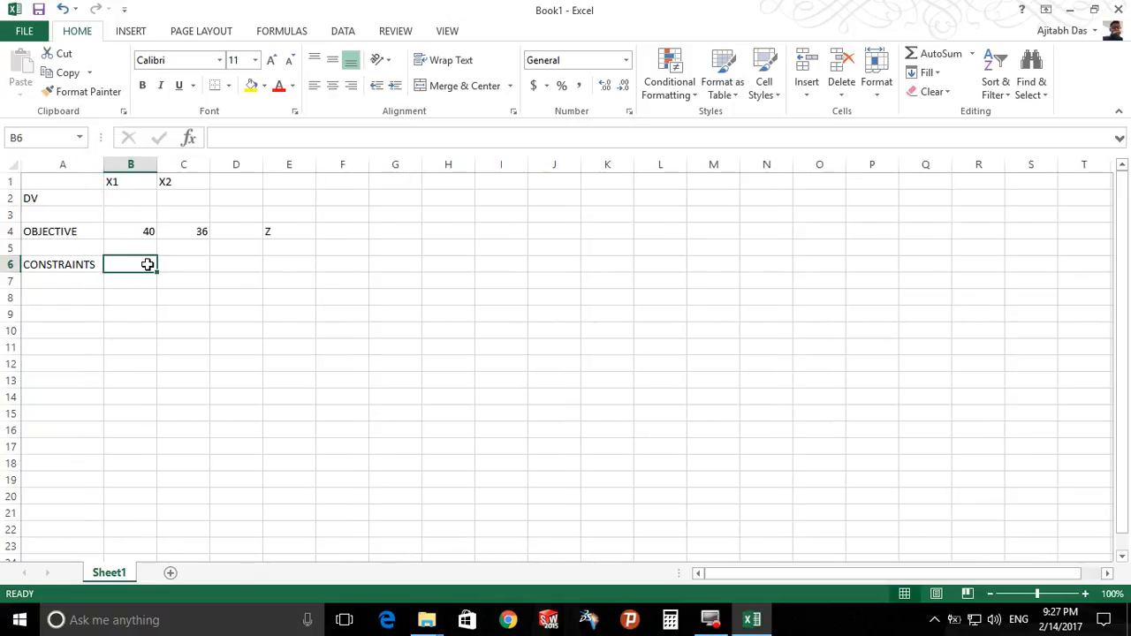
# - Fill in the first constraint in row 6: 1 in B6, 0 in C6, <= in E6 and 8 in F6
pyautogui.write('1')
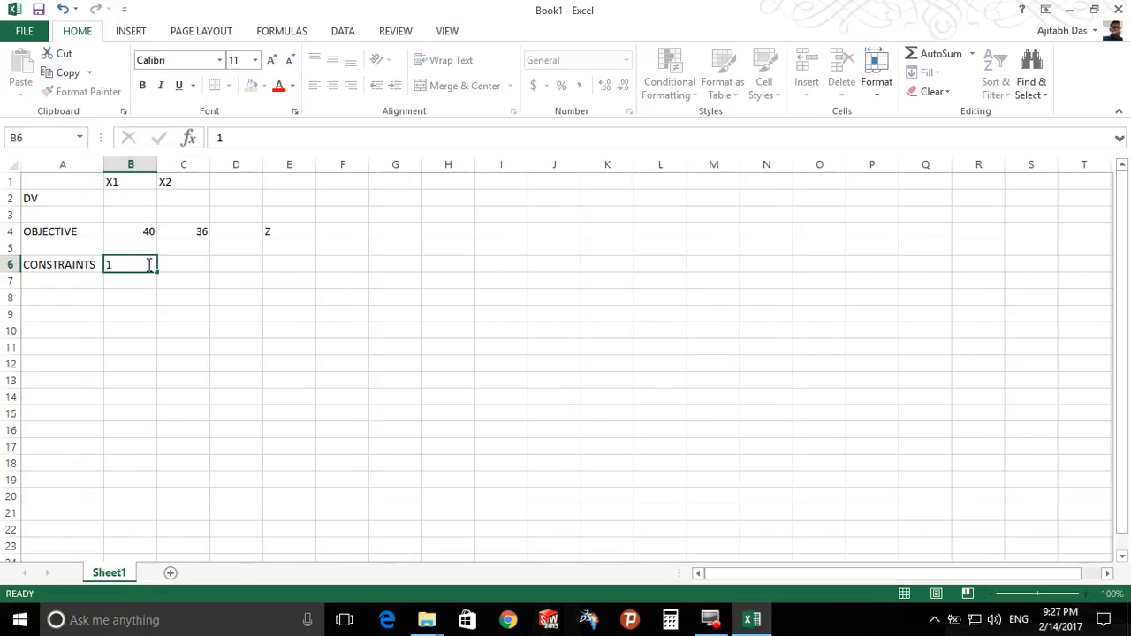
pyautogui.press('Tab')
pyautogui.write('0')
pyautogui.press('Tab')
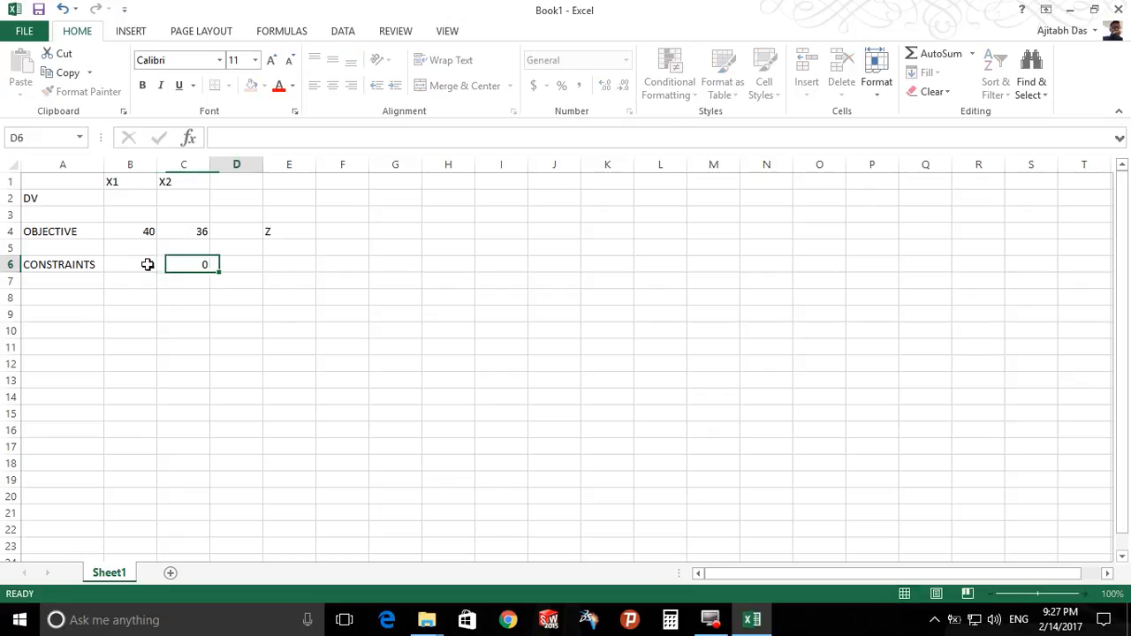
pyautogui.press('Tab')
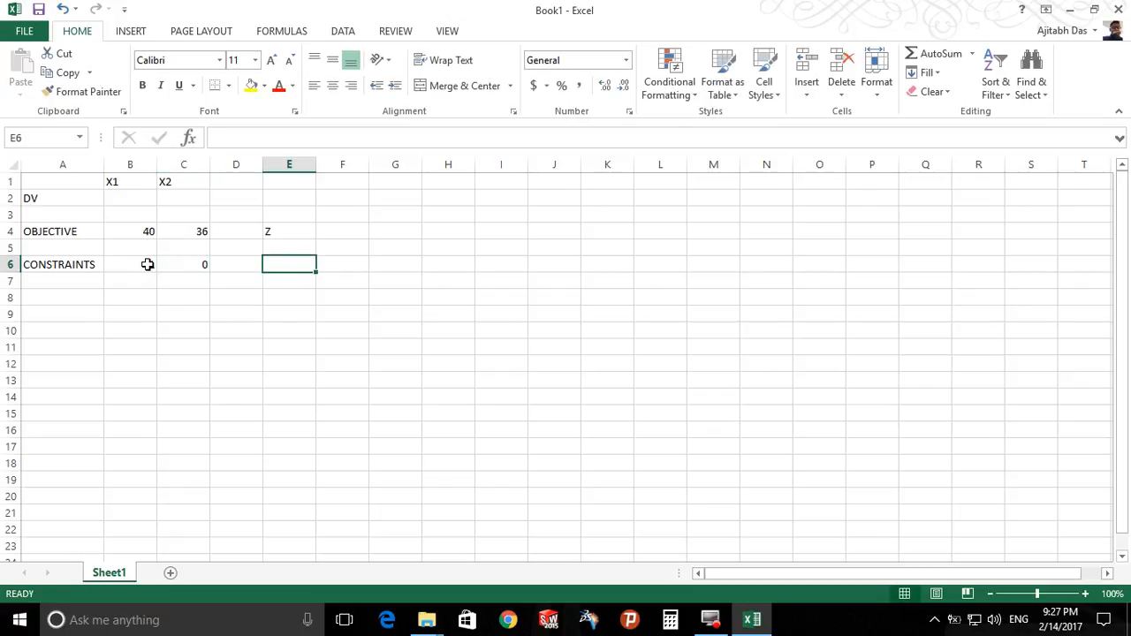
pyautogui.write('<=')
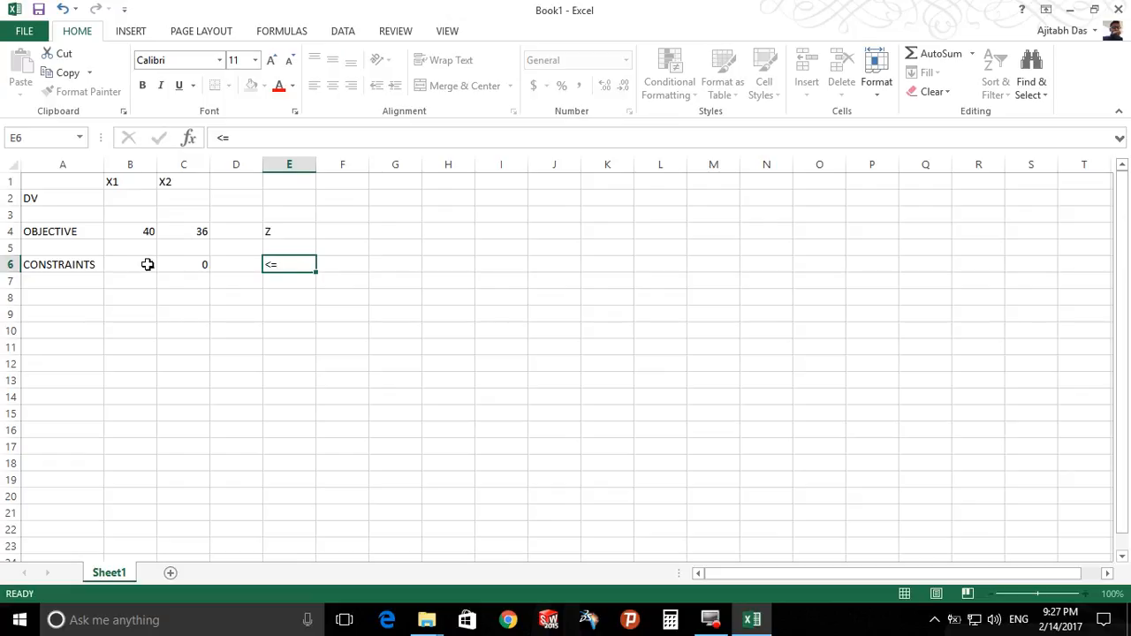
pyautogui.press('Tab')
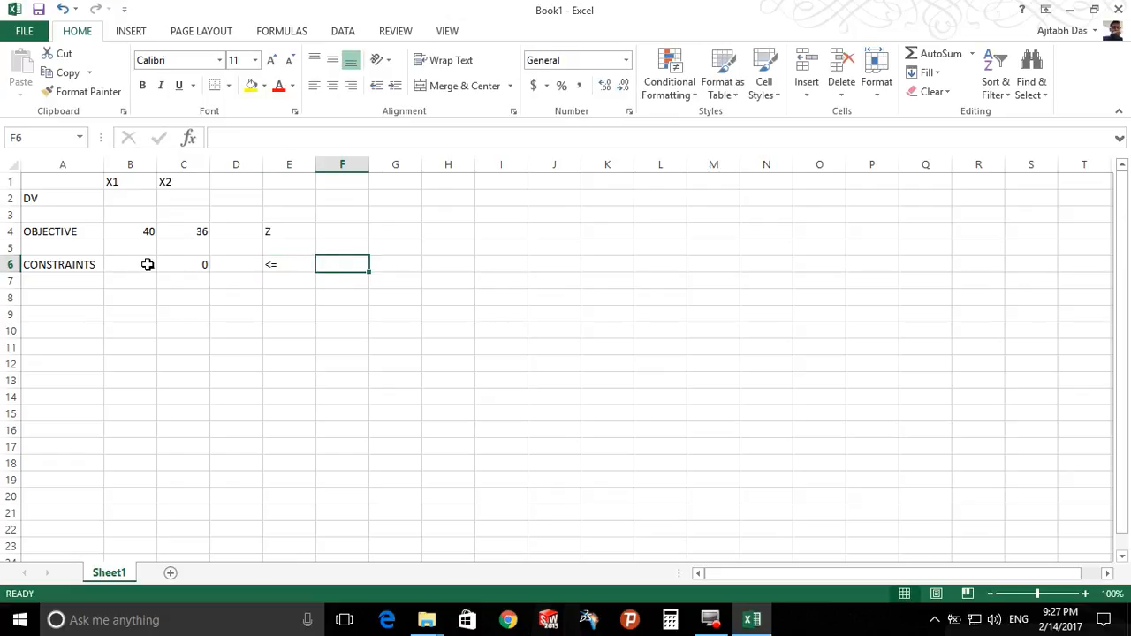
pyautogui.write('8')
pyautogui.press('Return')
# - Fill in the second constraint in row 7: 0 in B7, 1 in C7, <= in E7 and 10 in F7
pyautogui.press('Left')
pyautogui.press('Left')
pyautogui.press('Left')
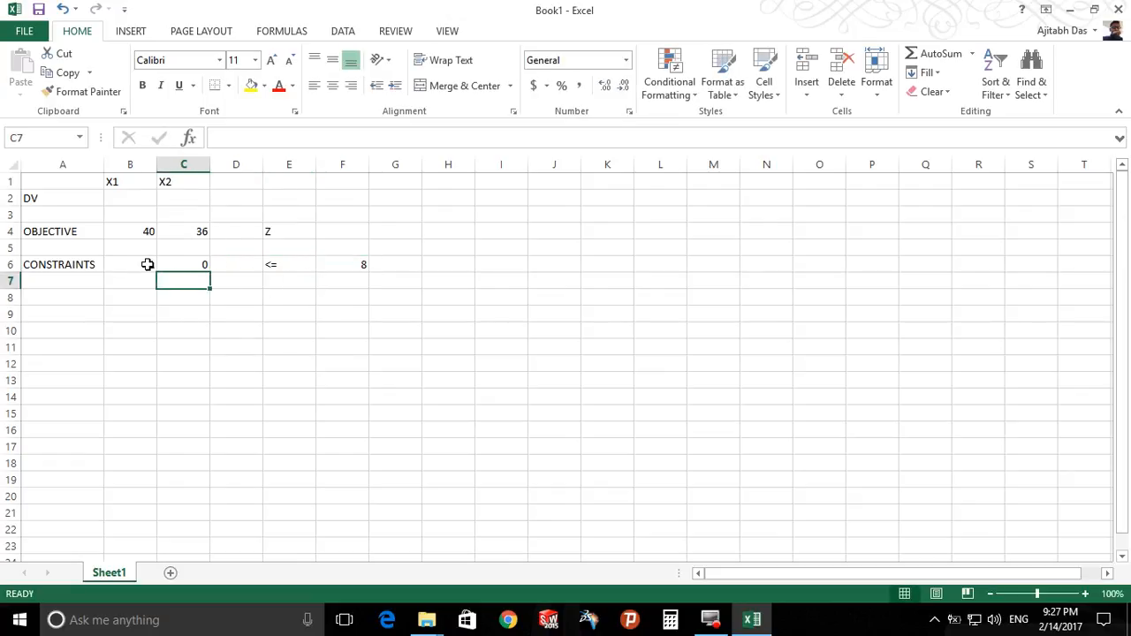
pyautogui.press('Left')
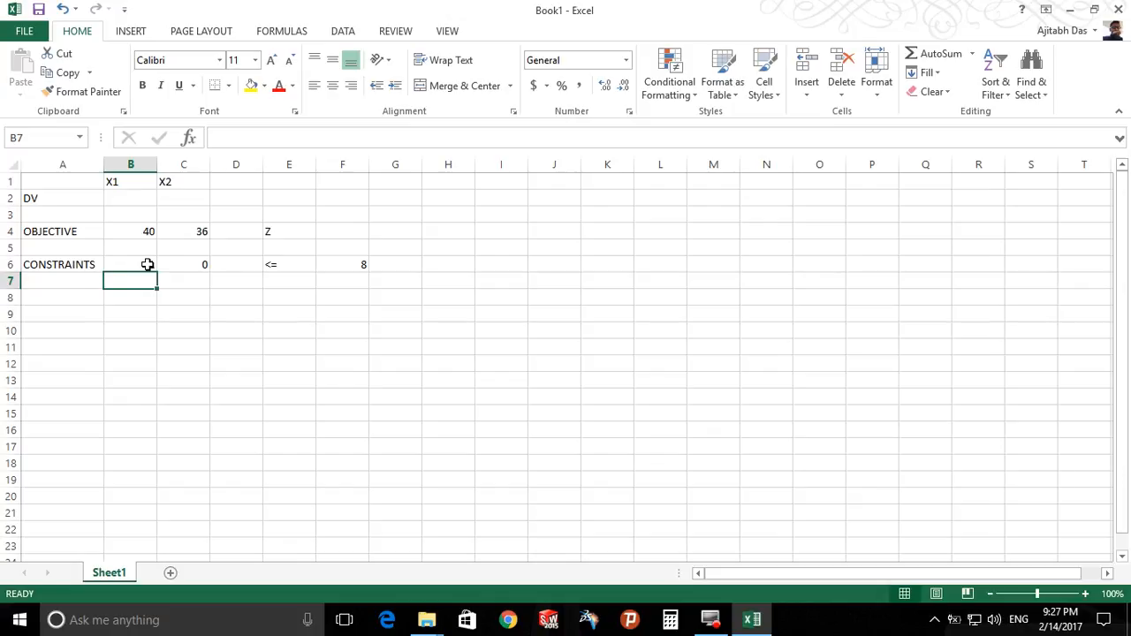
pyautogui.write('0')
pyautogui.press('Tab')
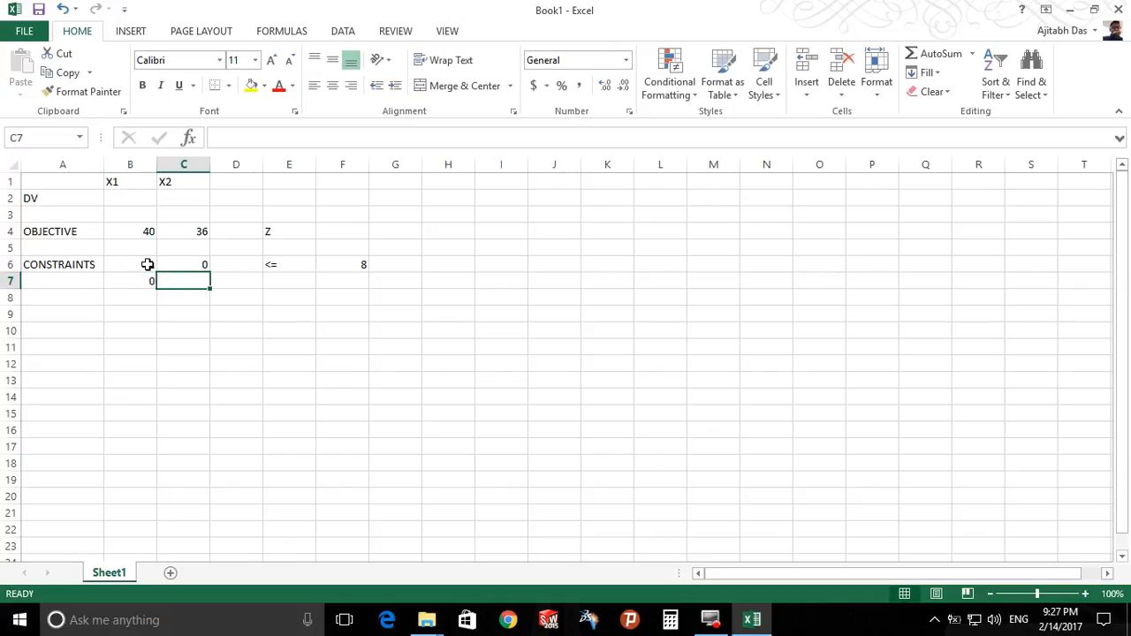
pyautogui.write('1')
pyautogui.press('Tab')
pyautogui.press('Tab')
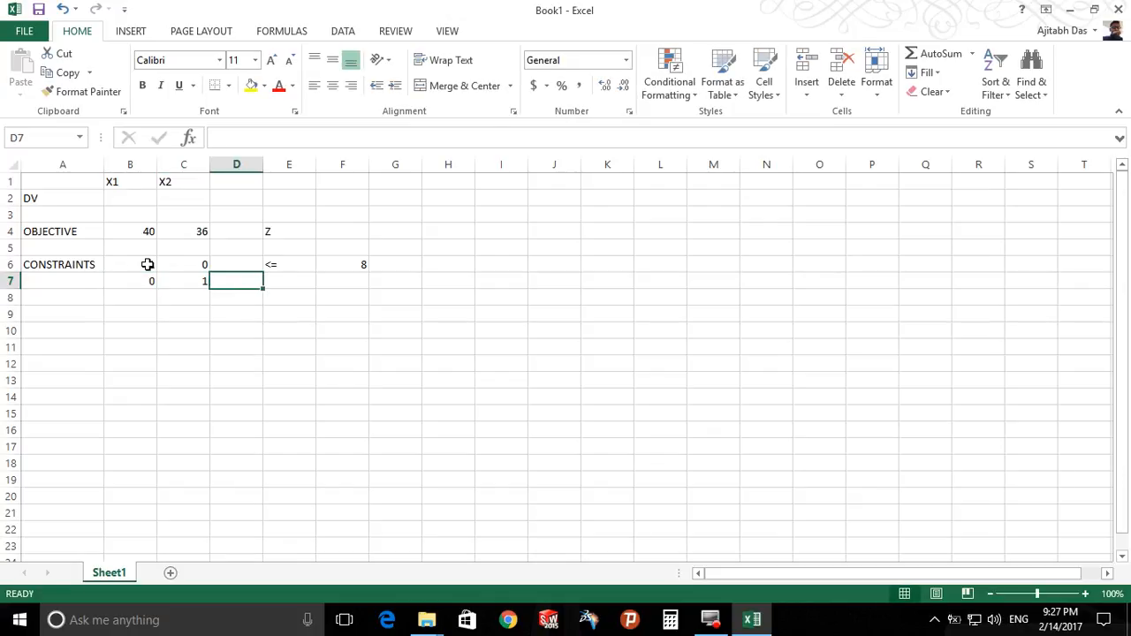
pyautogui.write('<')
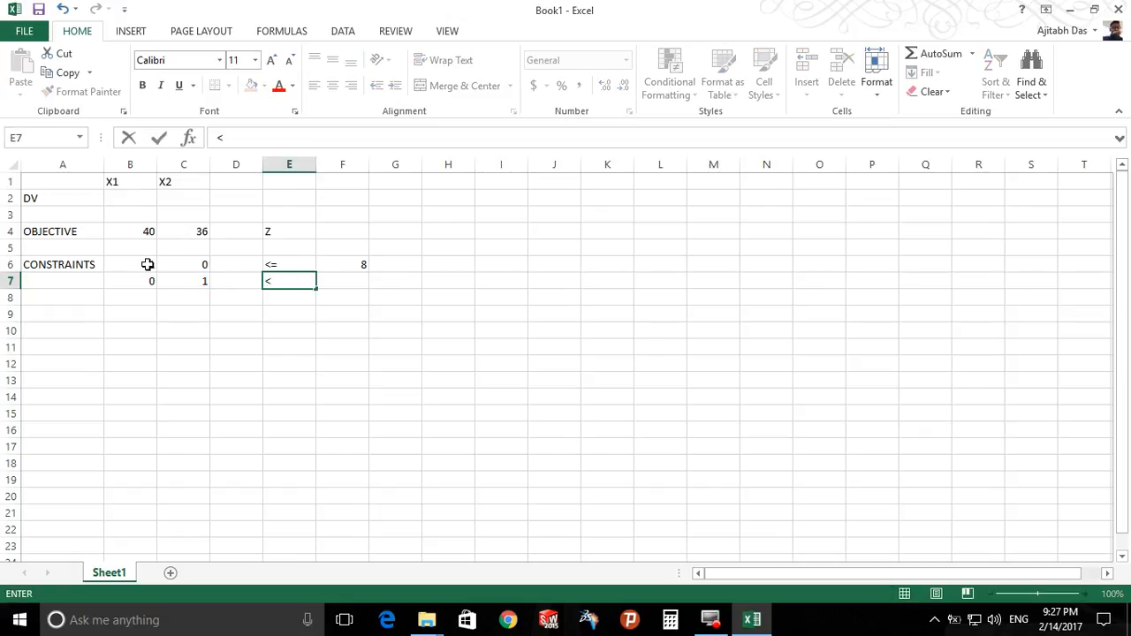
pyautogui.write('=')
pyautogui.press('Tab')
pyautogui.write('10')
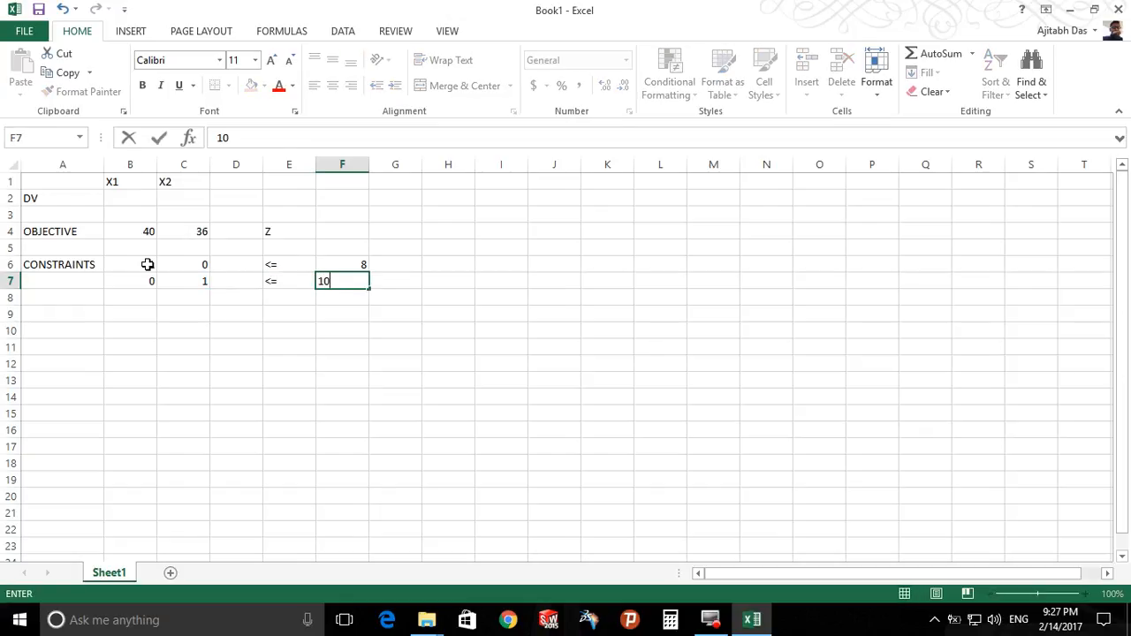
pyautogui.press('Return')
# - Fill in the third constraint in row 8: 5 in B8, 3 in C8, >= in E8 and 45 in F8
pyautogui.press('Left')
pyautogui.press('Left')
pyautogui.press('Left')
pyautogui.press('Left')
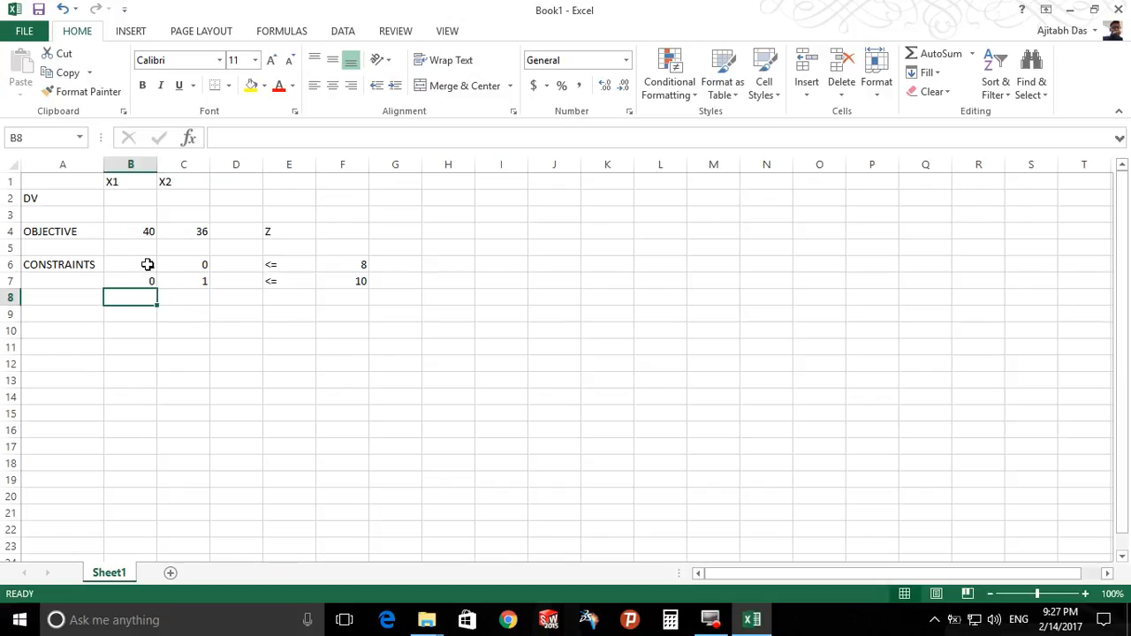
pyautogui.write('5')
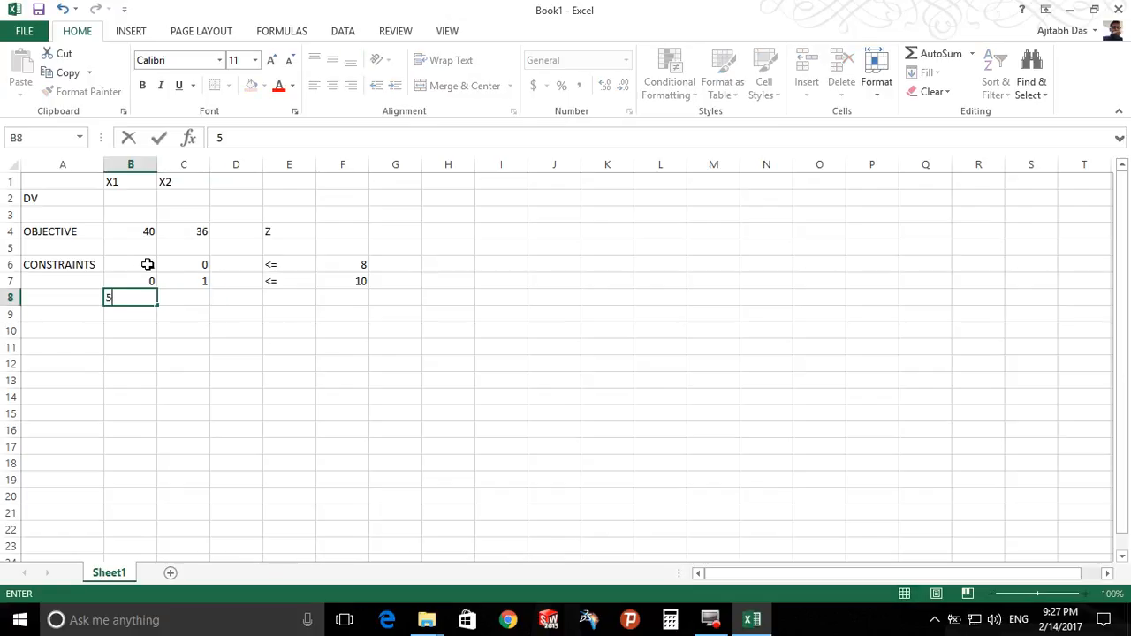
pyautogui.press('Tab')
pyautogui.write('3')
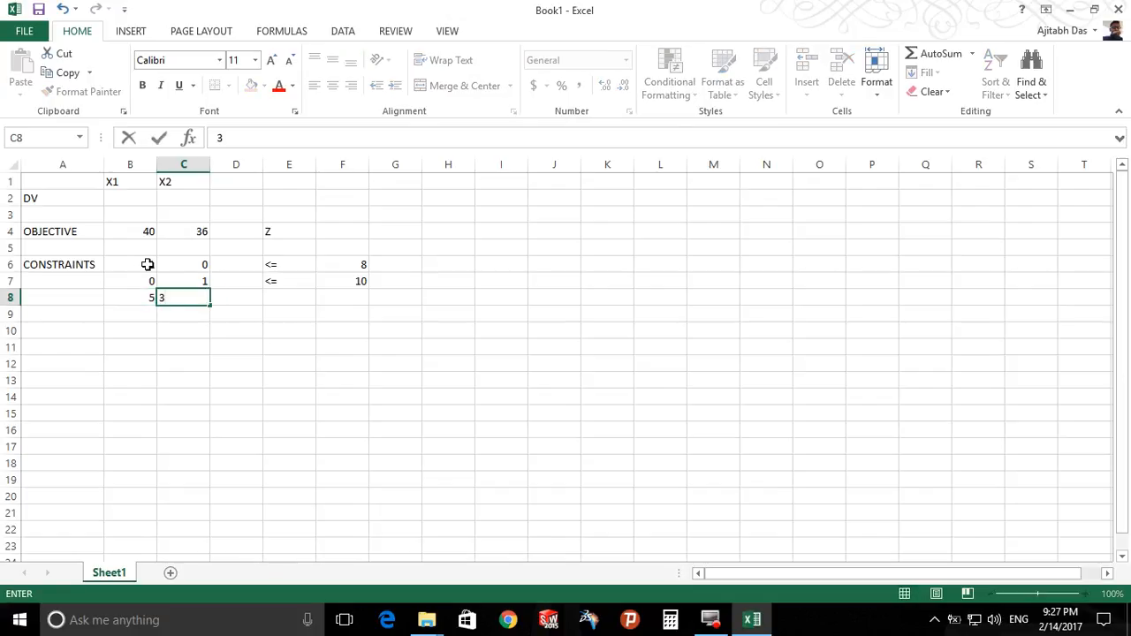
pyautogui.press('Tab')
pyautogui.press('Tab')
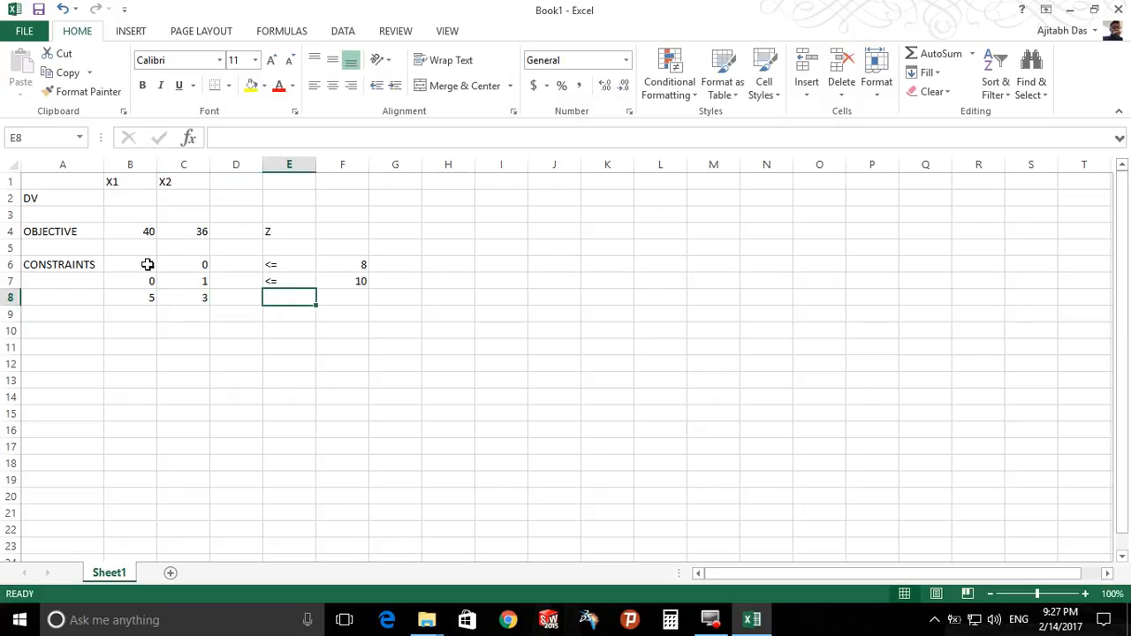
pyautogui.write('>')
pyautogui.write('==')
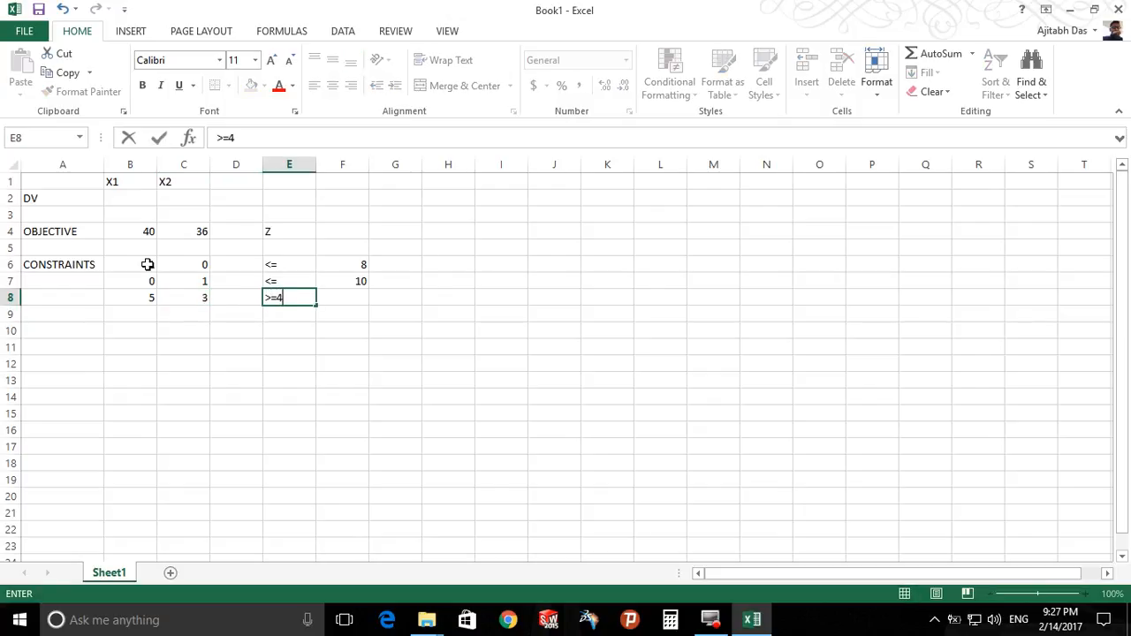
pyautogui.press('BackSpace')
pyautogui.press('Tab')
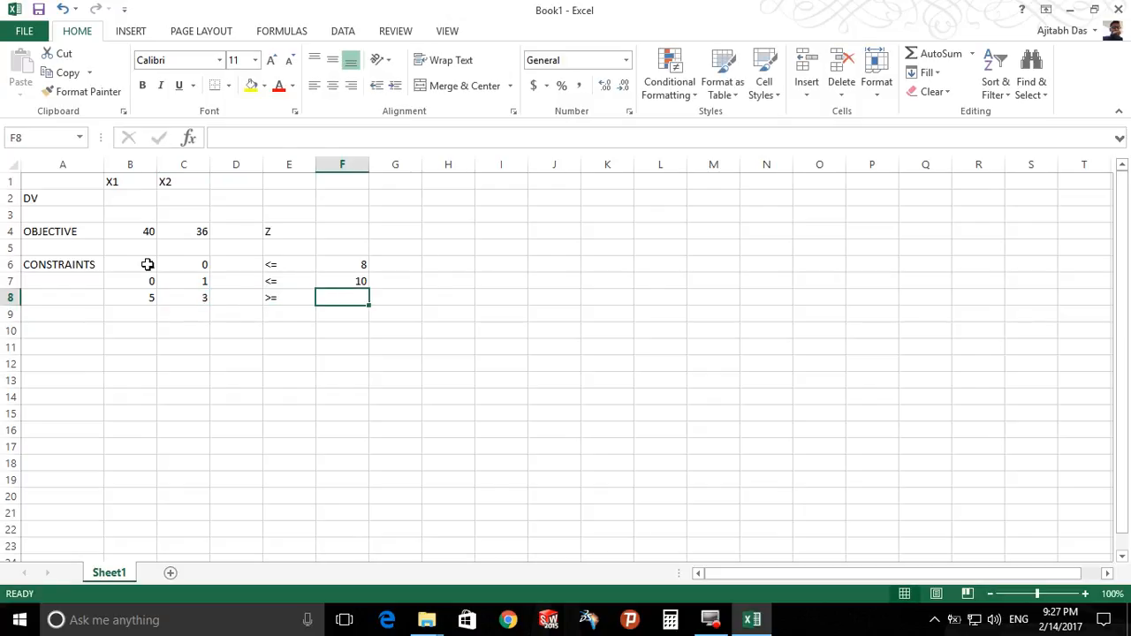
pyautogui.write('45')
pyautogui.press('Return')
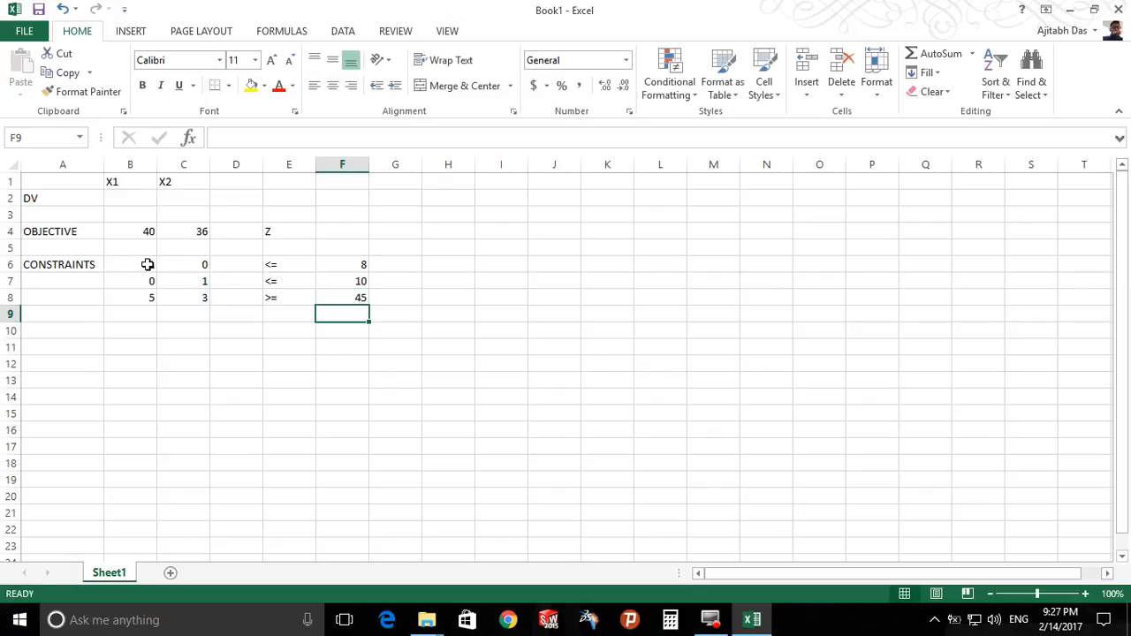
pyautogui.press('Left')
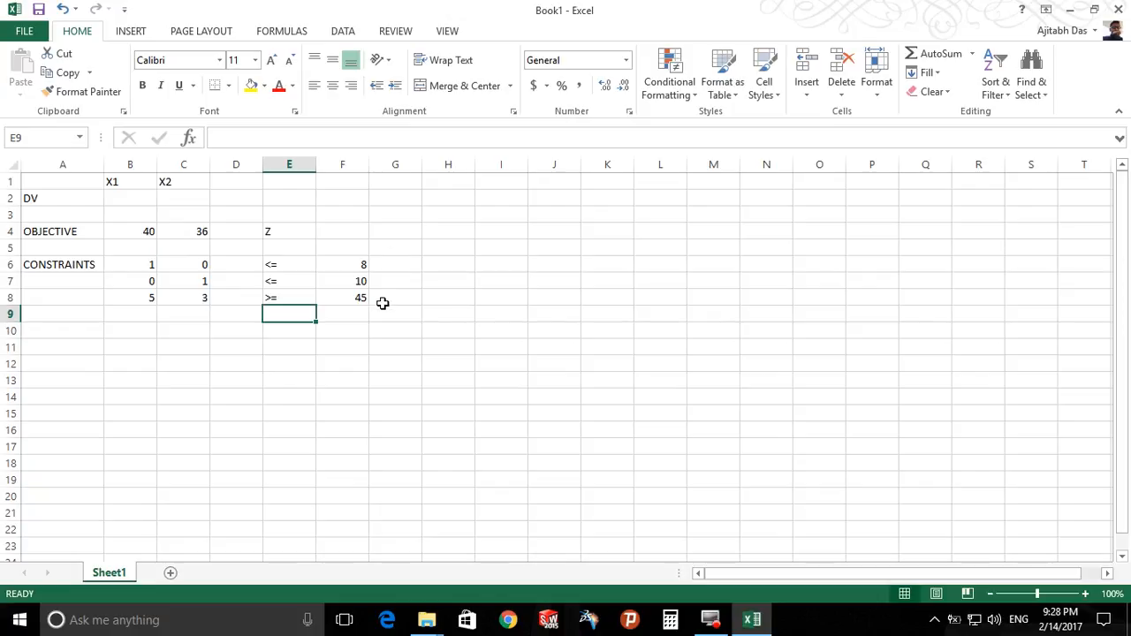
# - Enter the objective formula =SUMPRODUCT(B4:C4,B2:C2) in cell E5, below the Z label
pyautogui.click(277, 245)
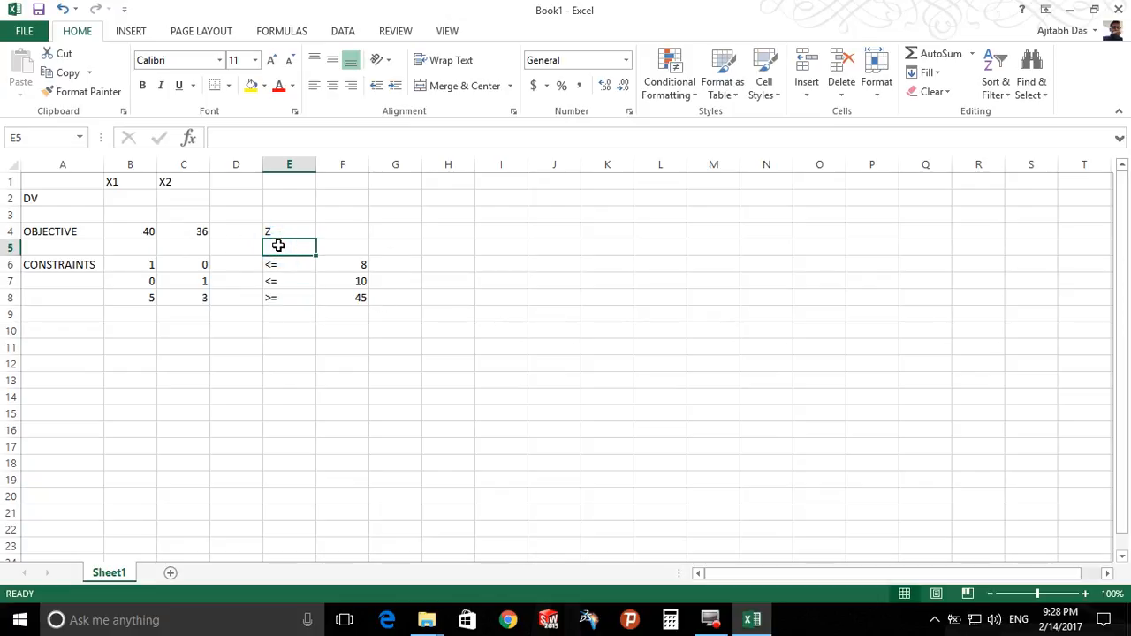
pyautogui.write('=')
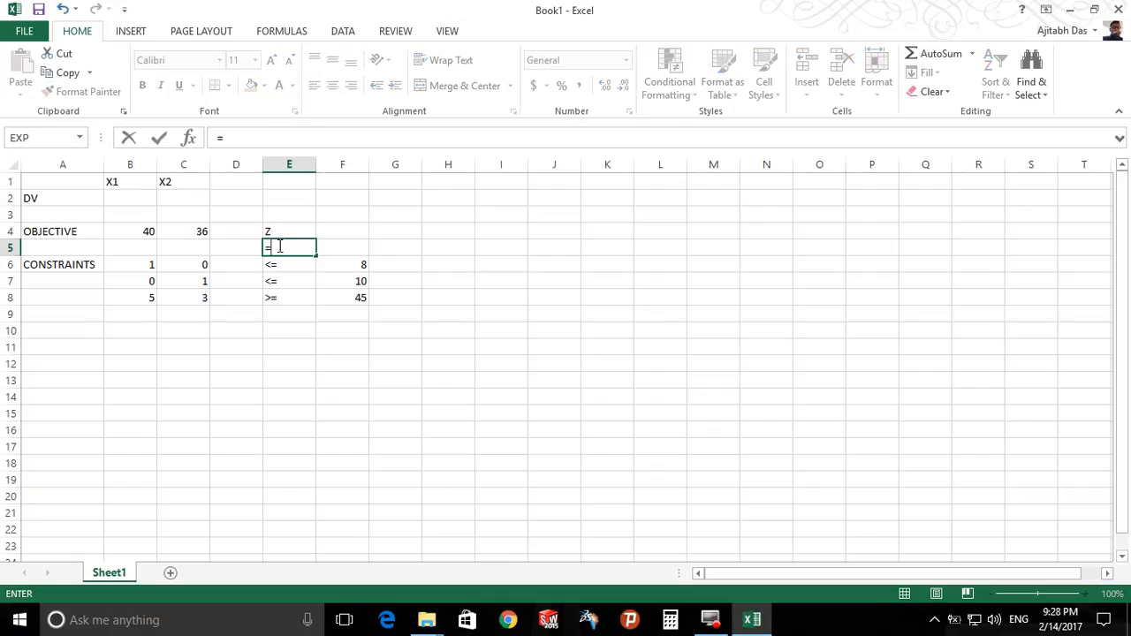
pyautogui.write('SU')
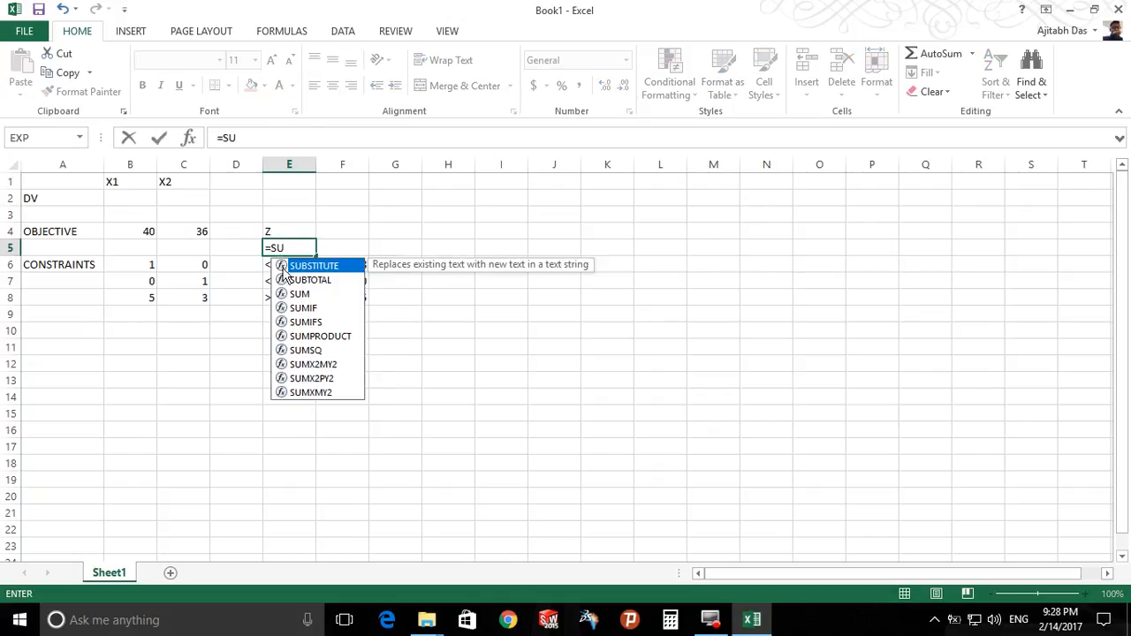
pyautogui.click(325, 338)
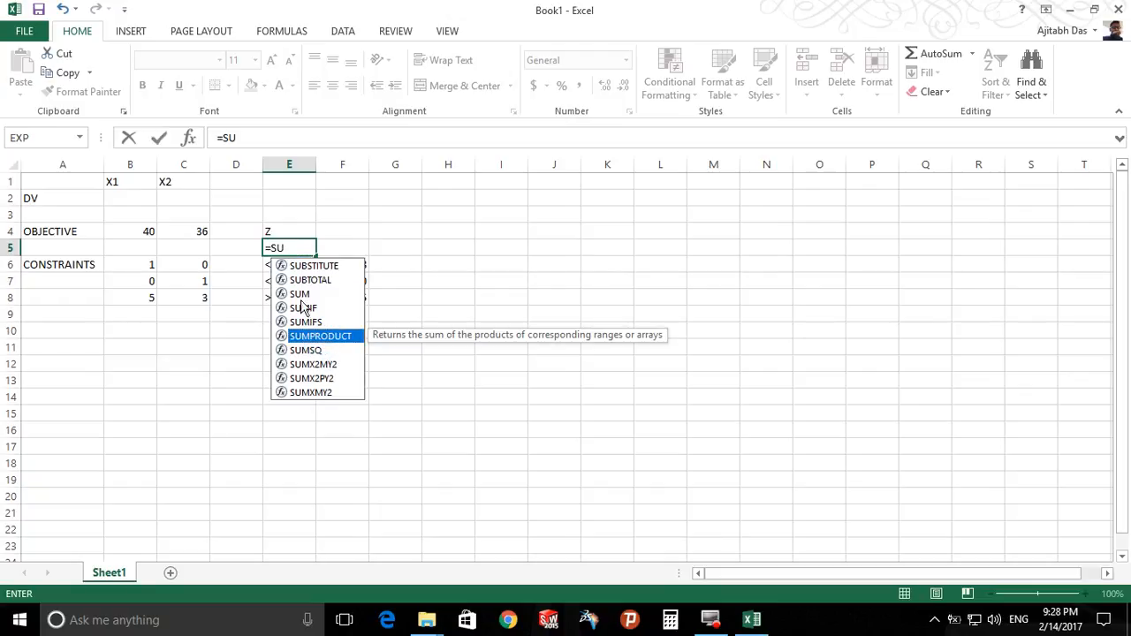
pyautogui.doubleClick(318, 340)
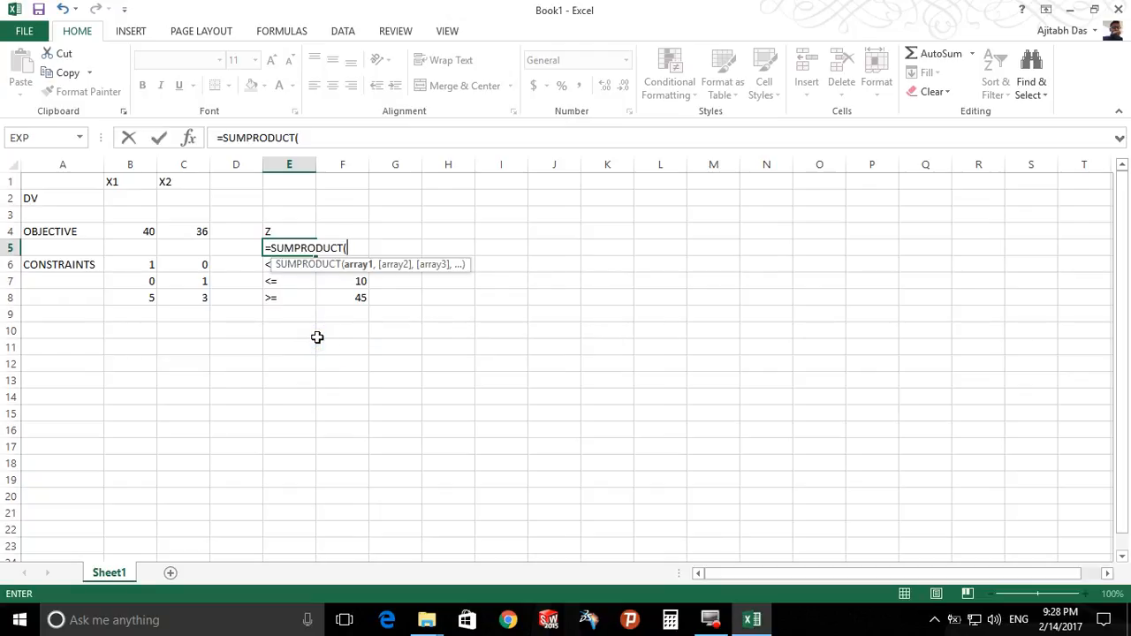
pyautogui.click(139, 231)
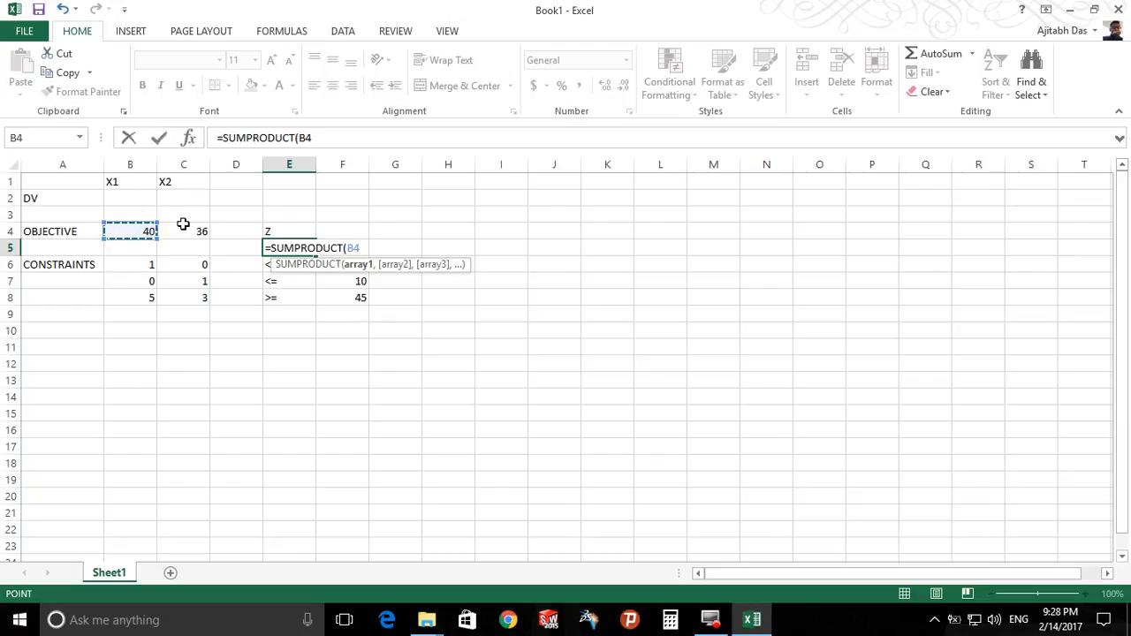
pyautogui.keyDown('shift'); pyautogui.click(185, 231); pyautogui.keyUp('shift')
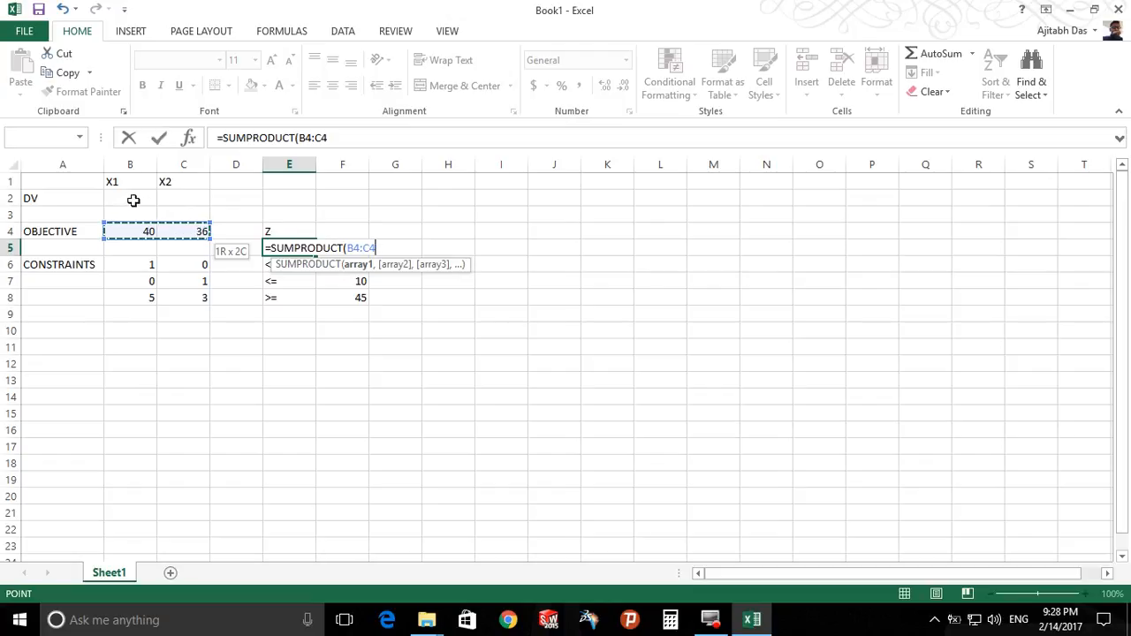
pyautogui.write(',')
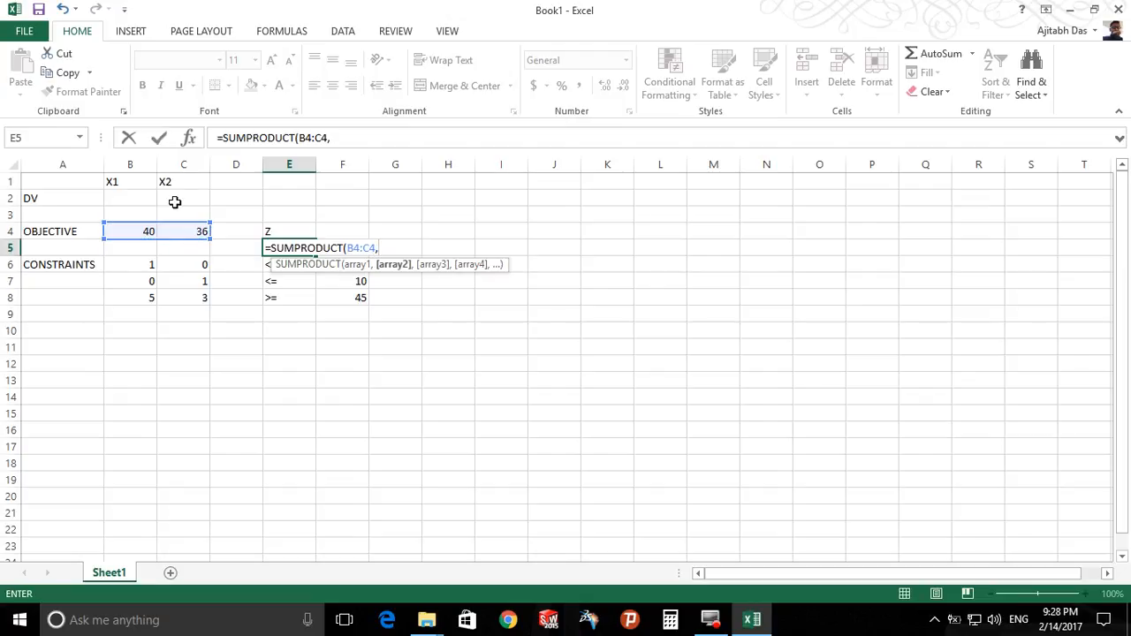
pyautogui.click(132, 202)
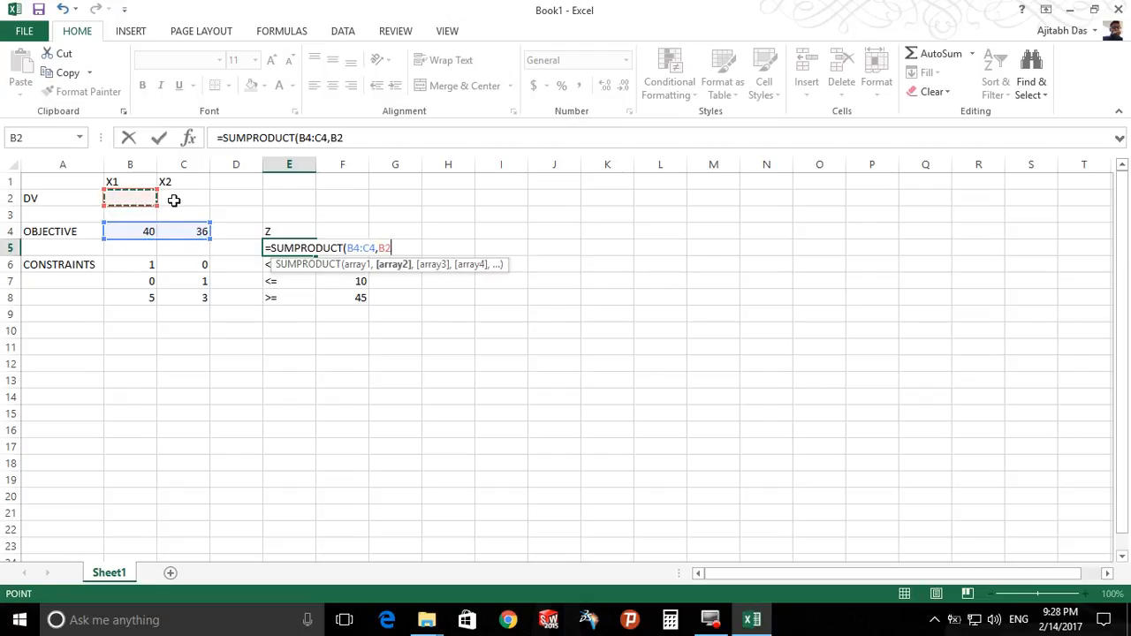
pyautogui.moveTo(174, 201); pyautogui.dragTo(178, 201)
pyautogui.write(')')
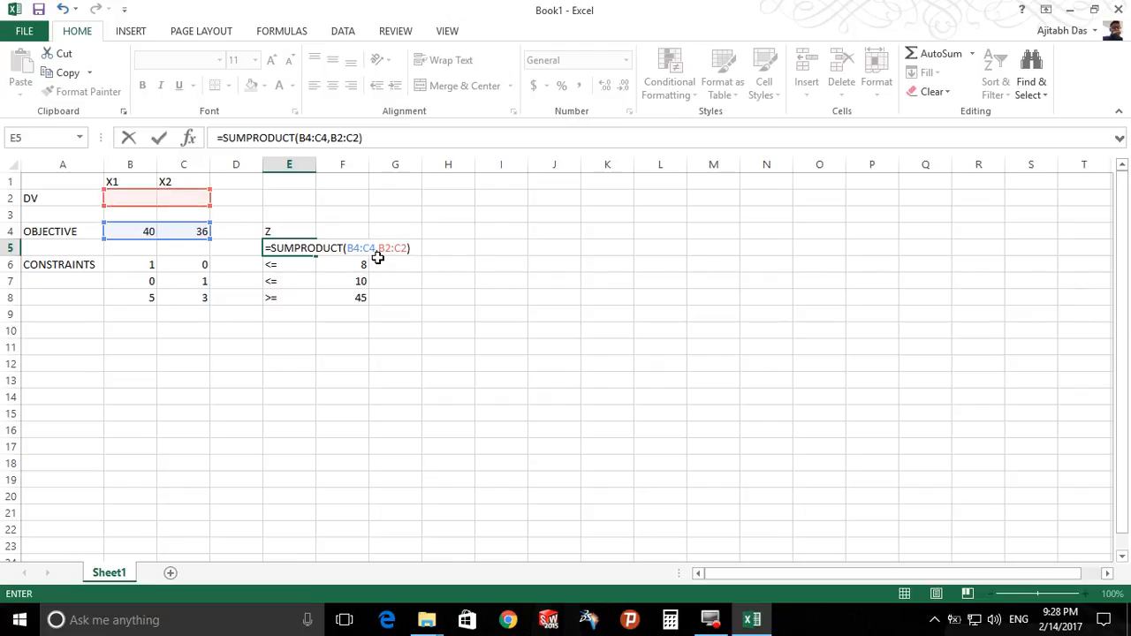
pyautogui.press('Return')
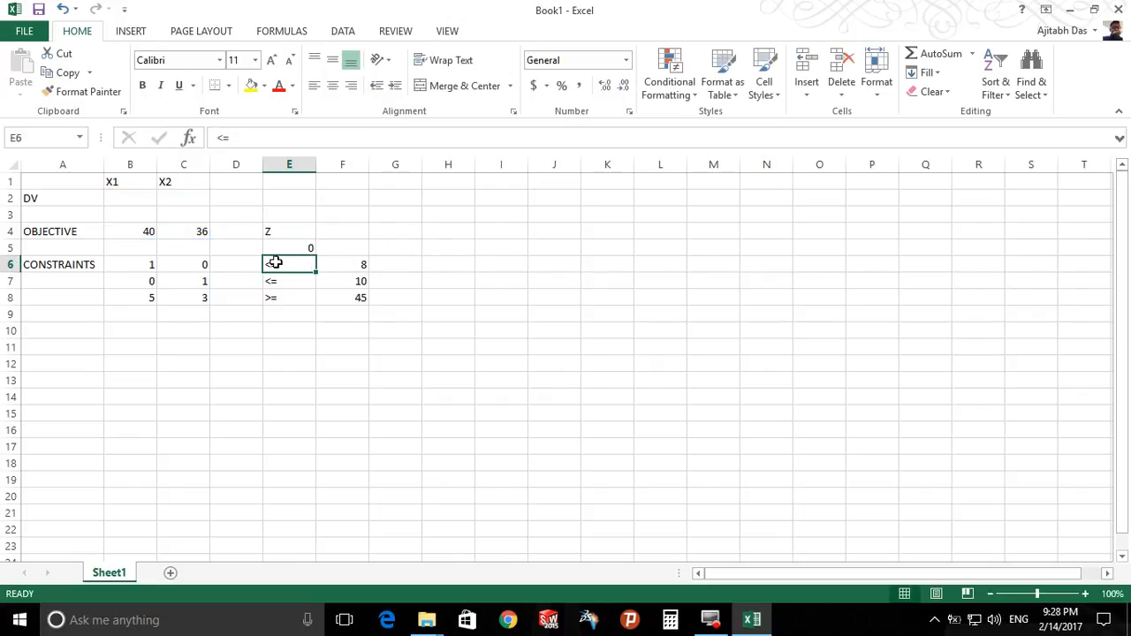
# - Start a SUMPRODUCT formula in D6 that multiplies the first constraint's coefficients B6:C6 by the decision variables B2:C2
pyautogui.click(226, 267)
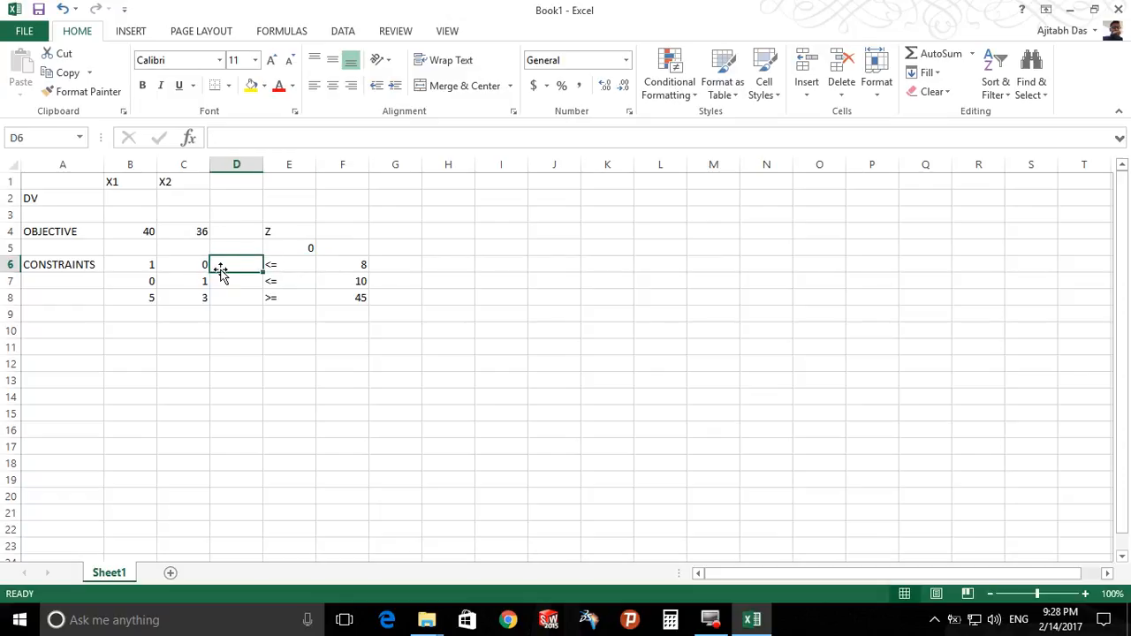
pyautogui.write('=SU')
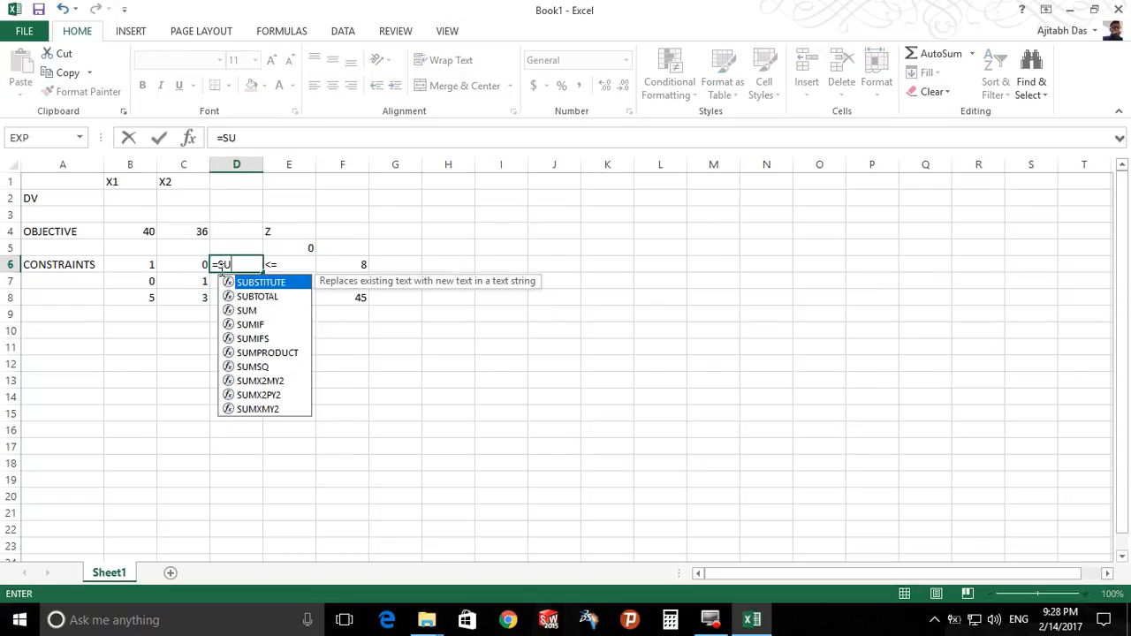
pyautogui.click(257, 353)
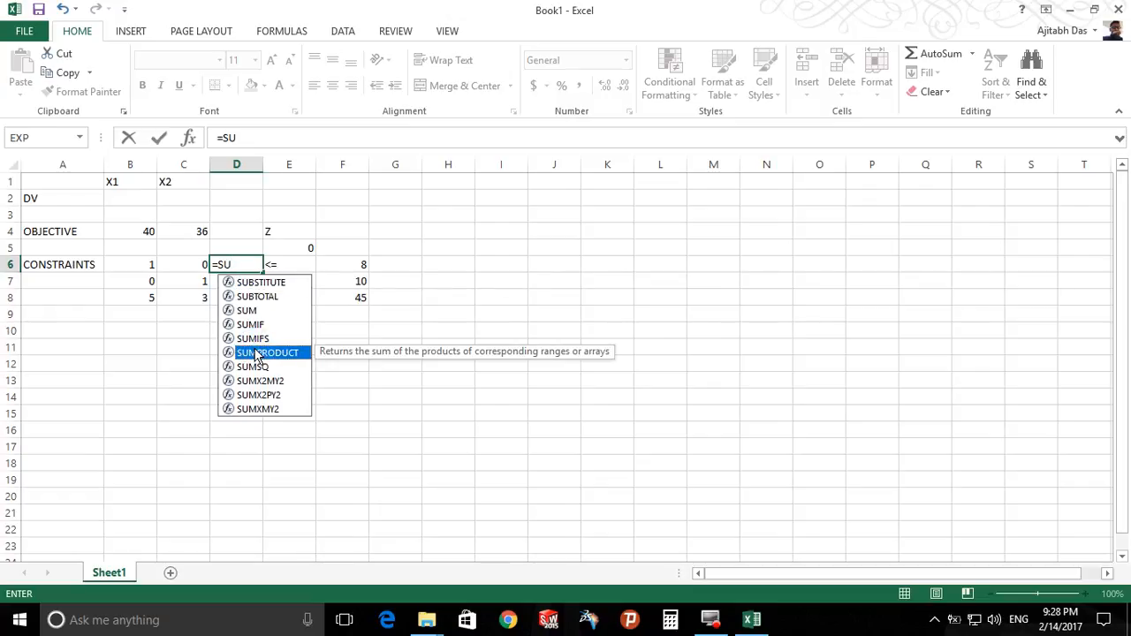
pyautogui.doubleClick(256, 354)
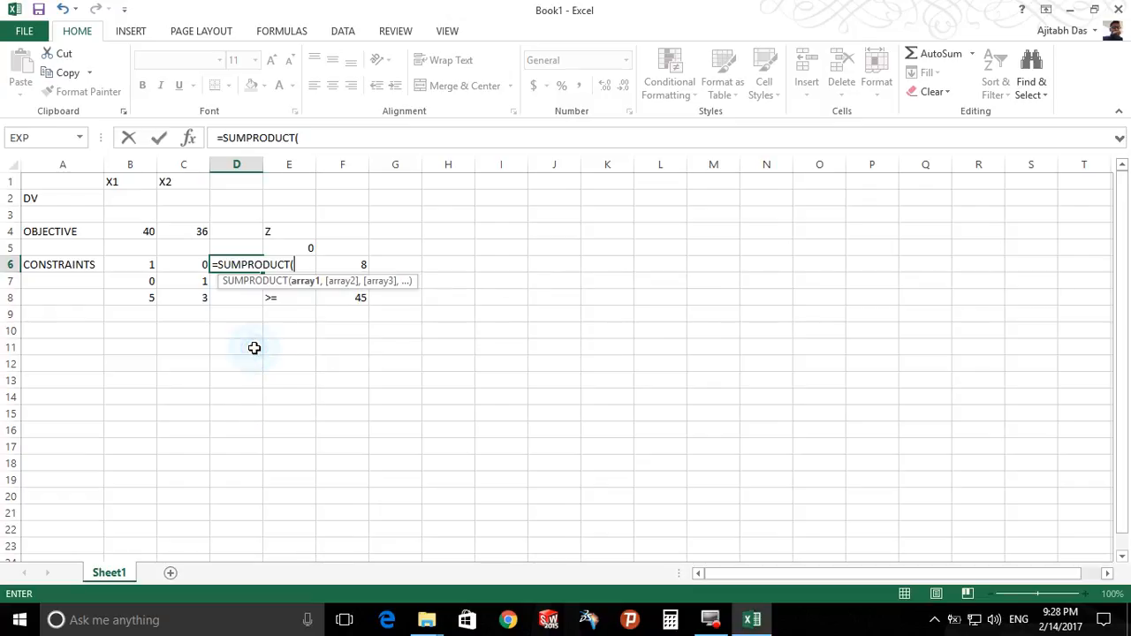
pyautogui.click(146, 268)
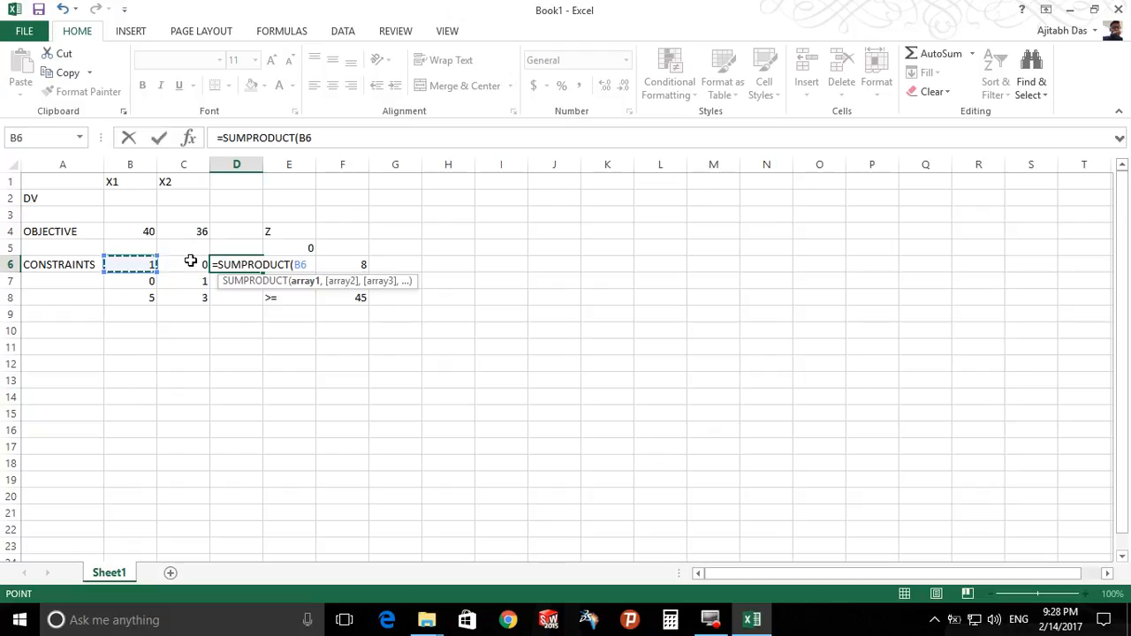
pyautogui.keyDown('shift'); pyautogui.click(190, 261); pyautogui.keyUp('shift')
pyautogui.write(',')
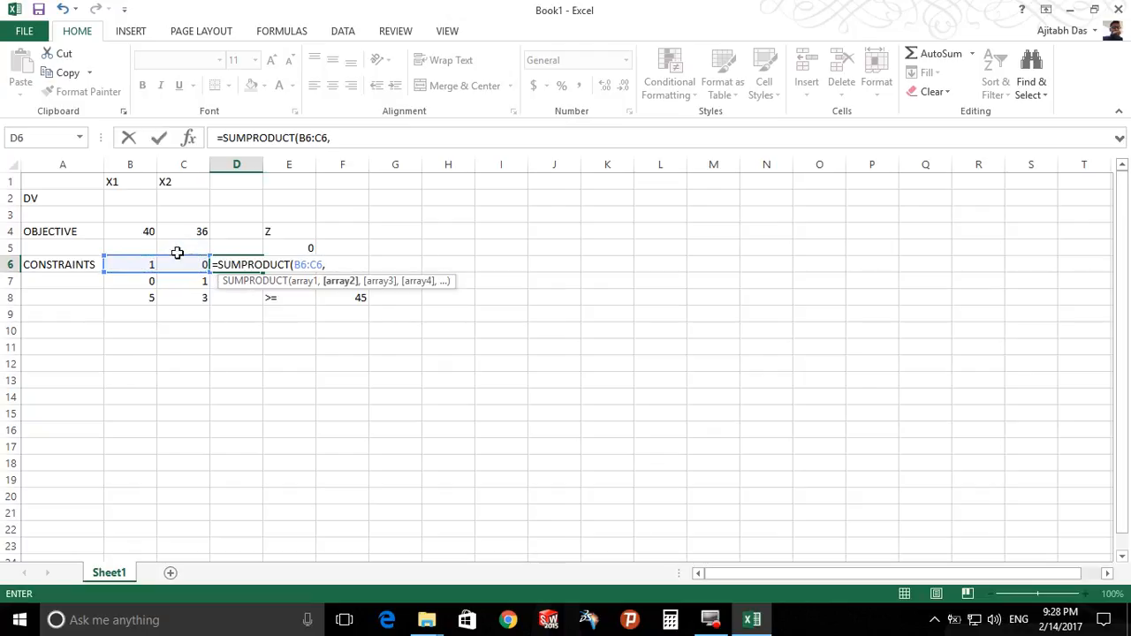
pyautogui.click(125, 200)
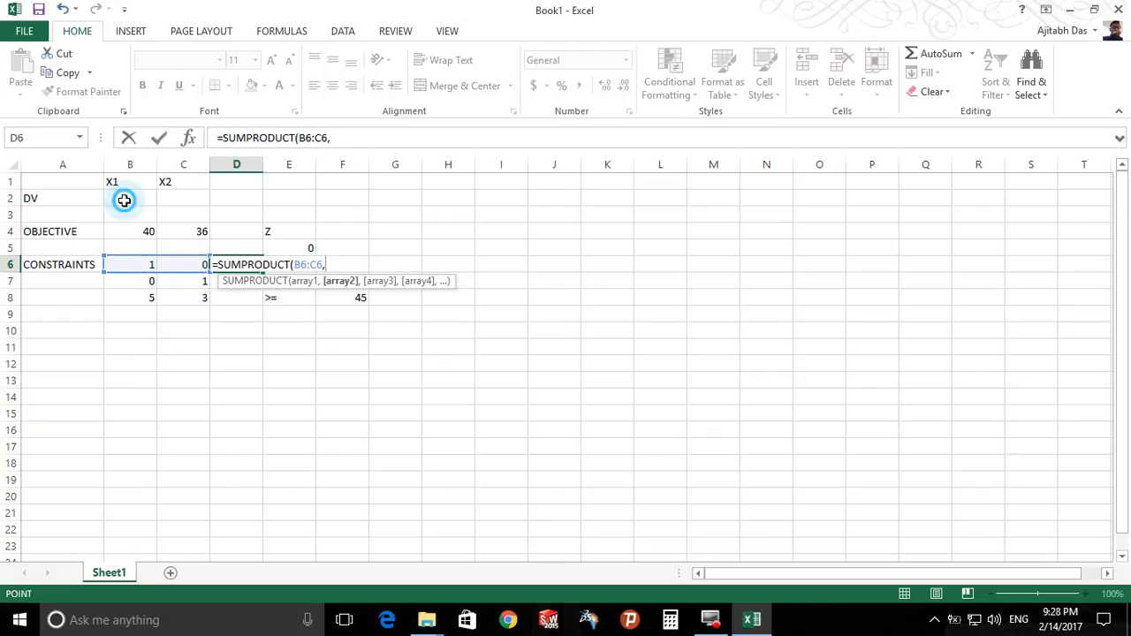
pyautogui.keyDown('shift'); pyautogui.click(169, 200); pyautogui.keyUp('shift')
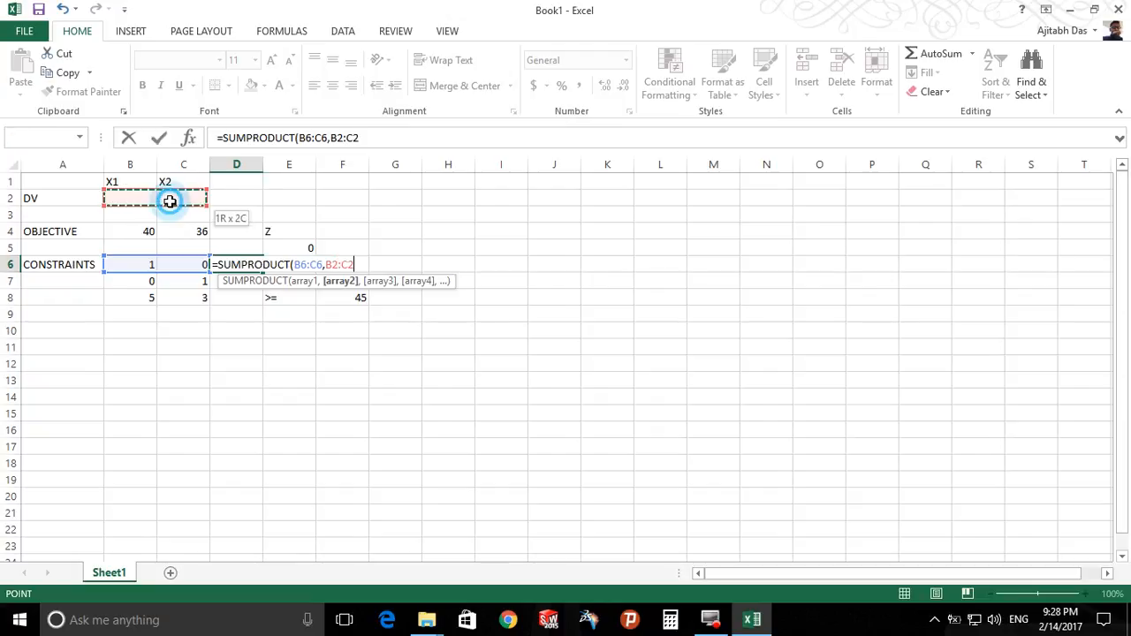
# - Lock row 2 in the D6 formula's second range as B$2:C$2, and complete the formula
pyautogui.click(336, 138)
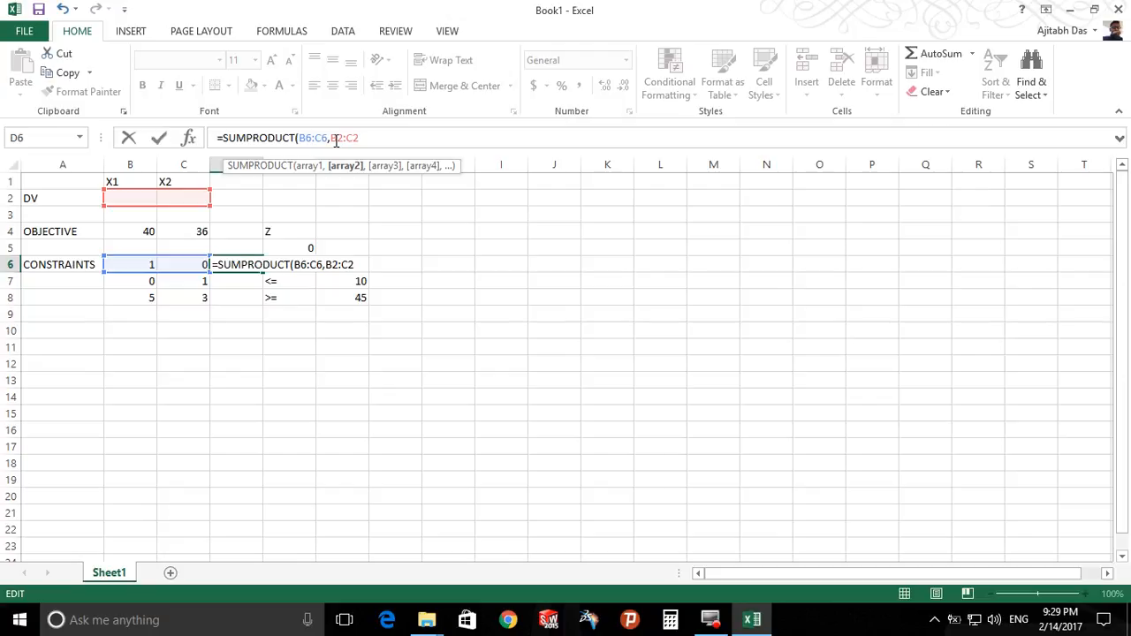
pyautogui.write('$')
pyautogui.press('Right')
pyautogui.press('Right')
pyautogui.press('Right')
pyautogui.press('Right')
pyautogui.press('Left')
pyautogui.write('$2)')
pyautogui.press('Return')
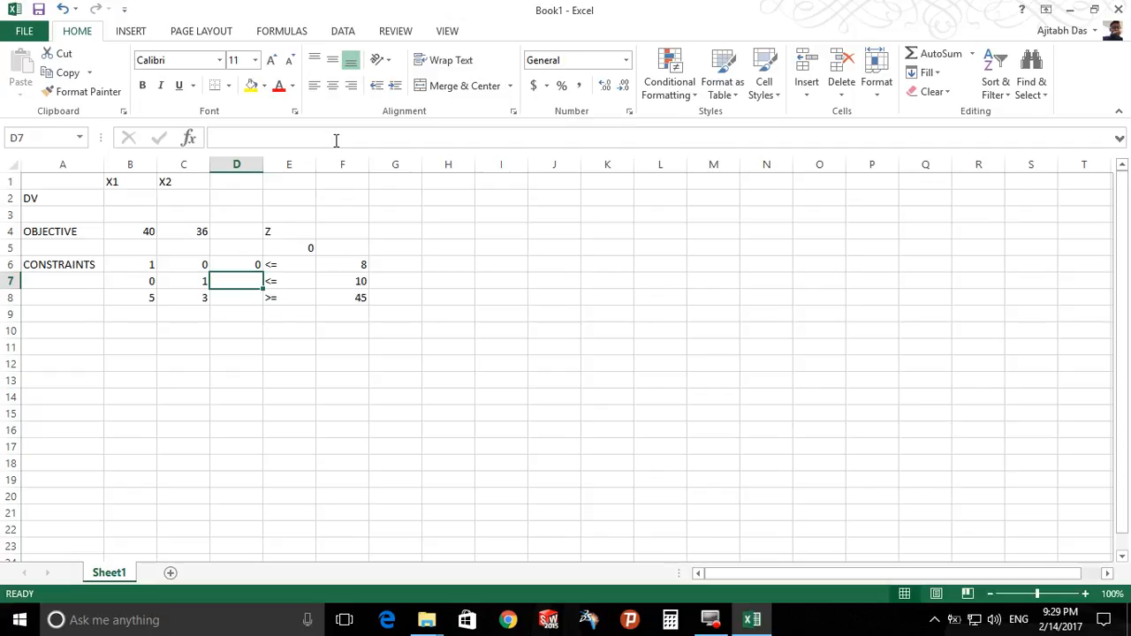
# - Copy the D6 formula down through D8 and check the formulas in D6, D7 and D8
pyautogui.click(253, 264)
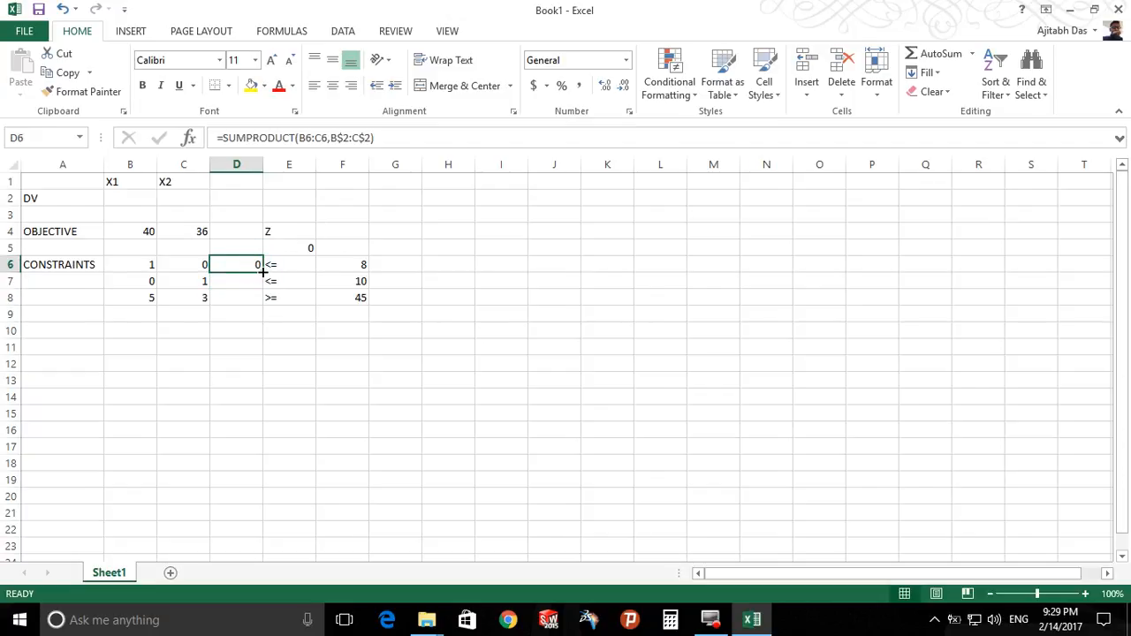
pyautogui.moveTo(262, 272); pyautogui.dragTo(262, 306)
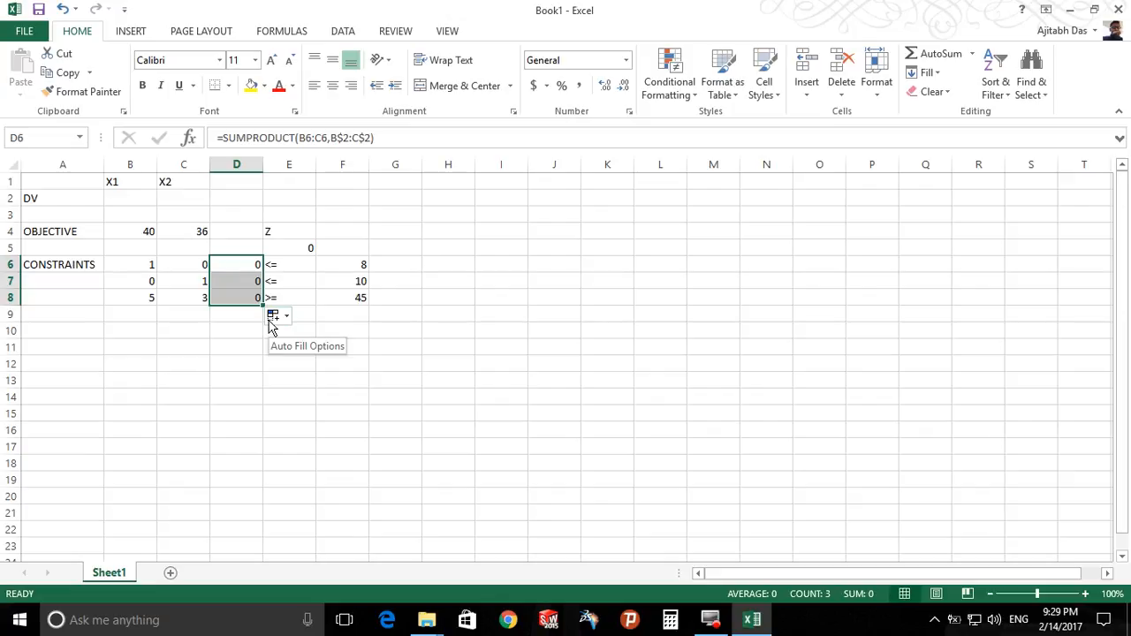
pyautogui.click(236, 273)
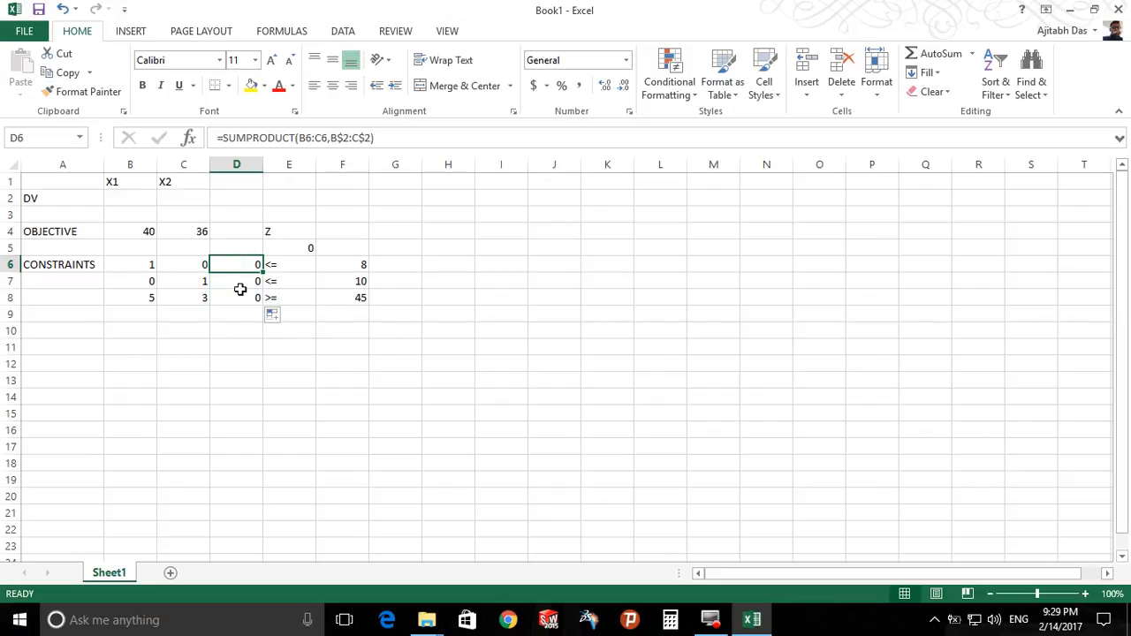
pyautogui.click(241, 295)
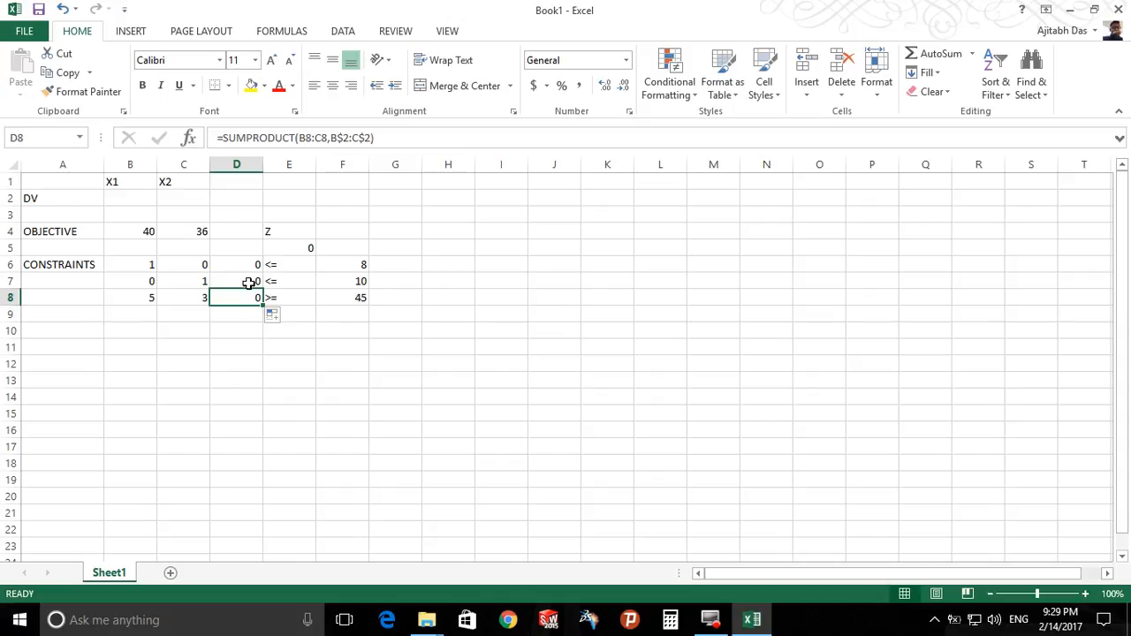
pyautogui.click(251, 283)
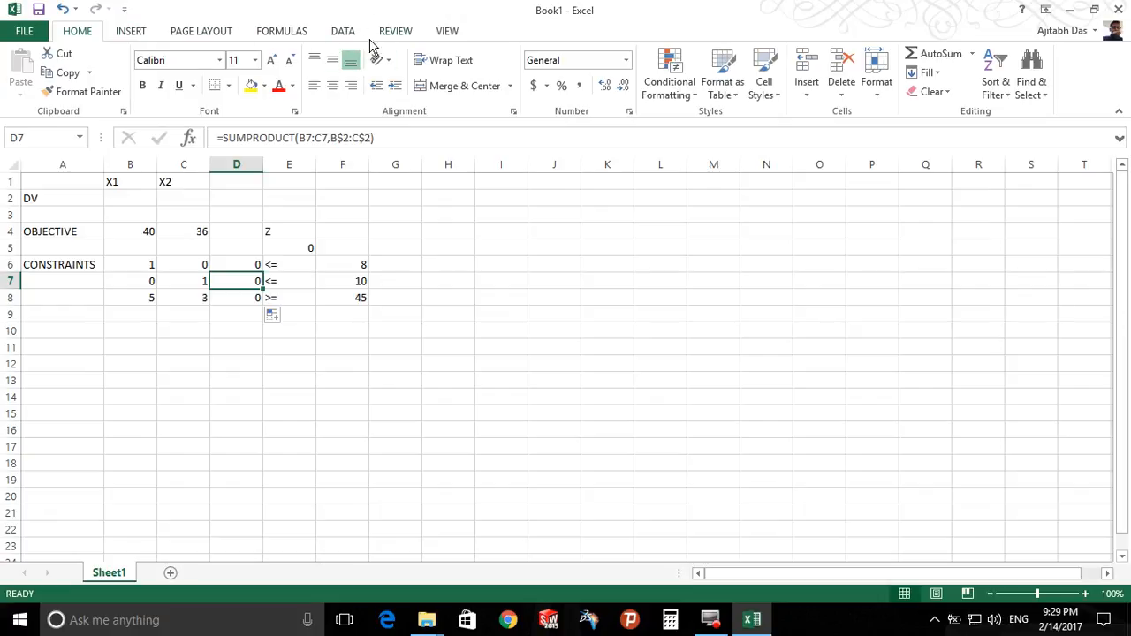
# - Open Solver and set the objective to cell E5, to be minimized (Min)
pyautogui.click(341, 31)
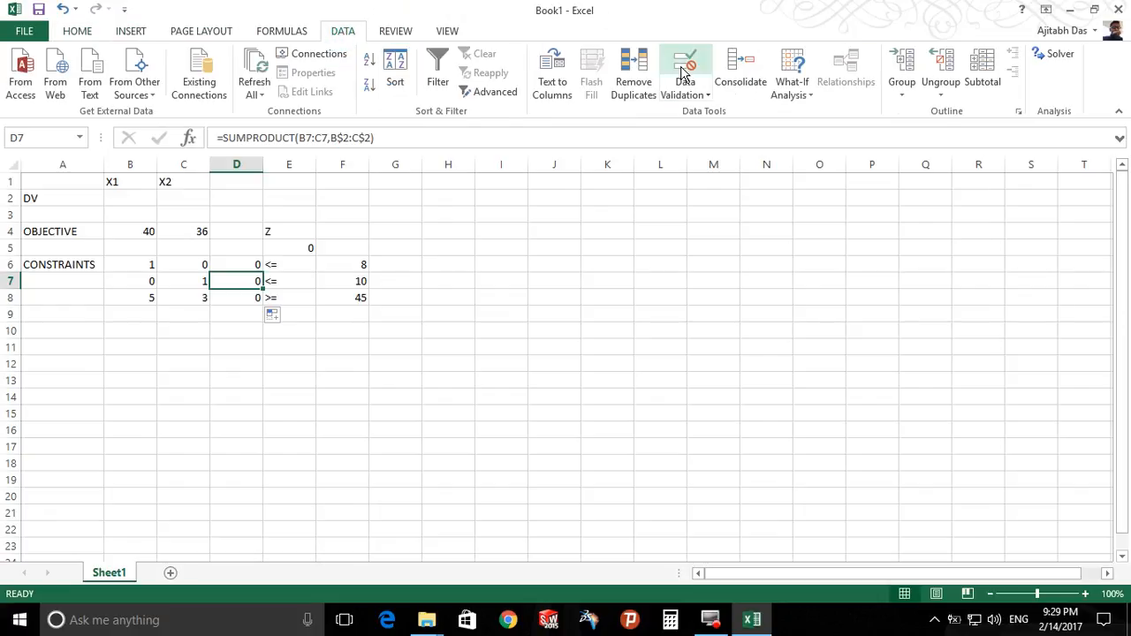
pyautogui.click(1059, 56)
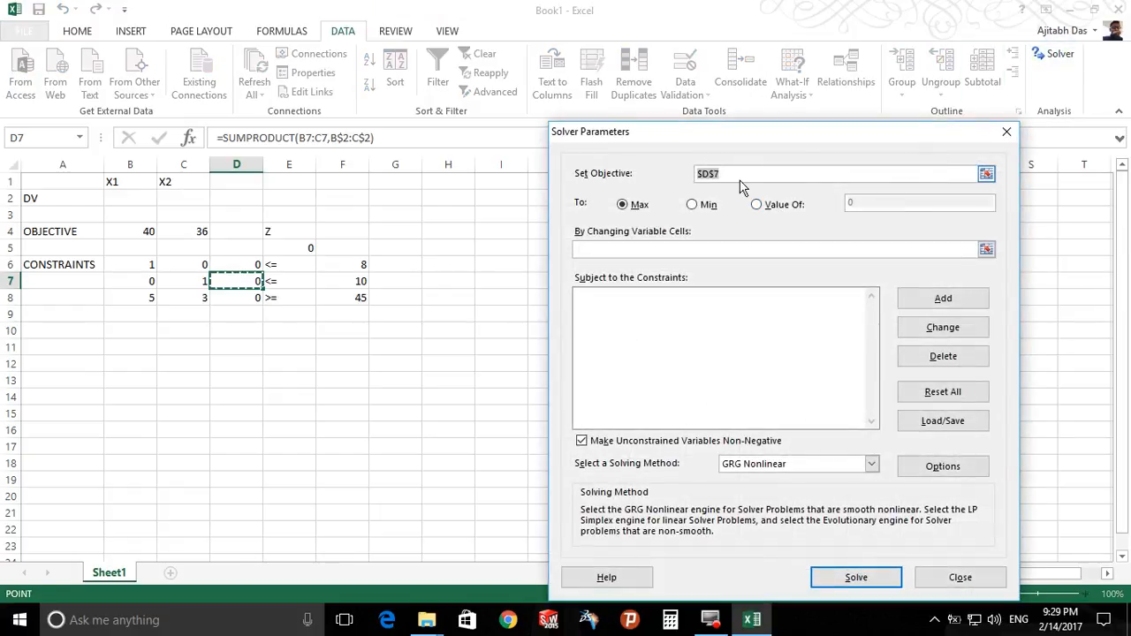
pyautogui.click(726, 174)
pyautogui.press('BackSpace')
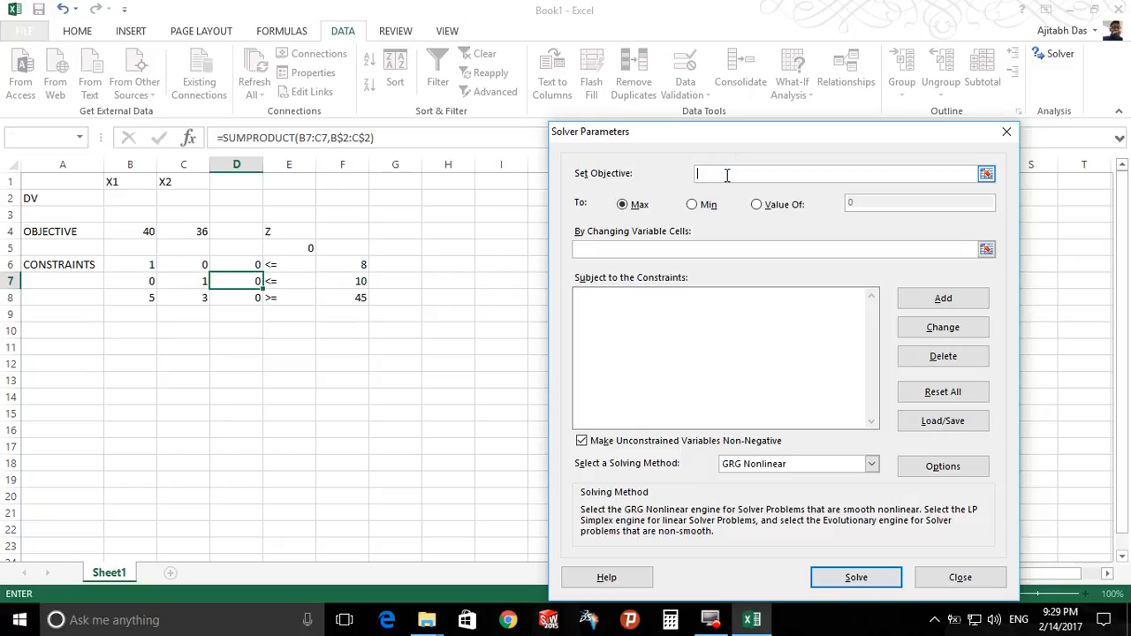
pyautogui.click(291, 249)
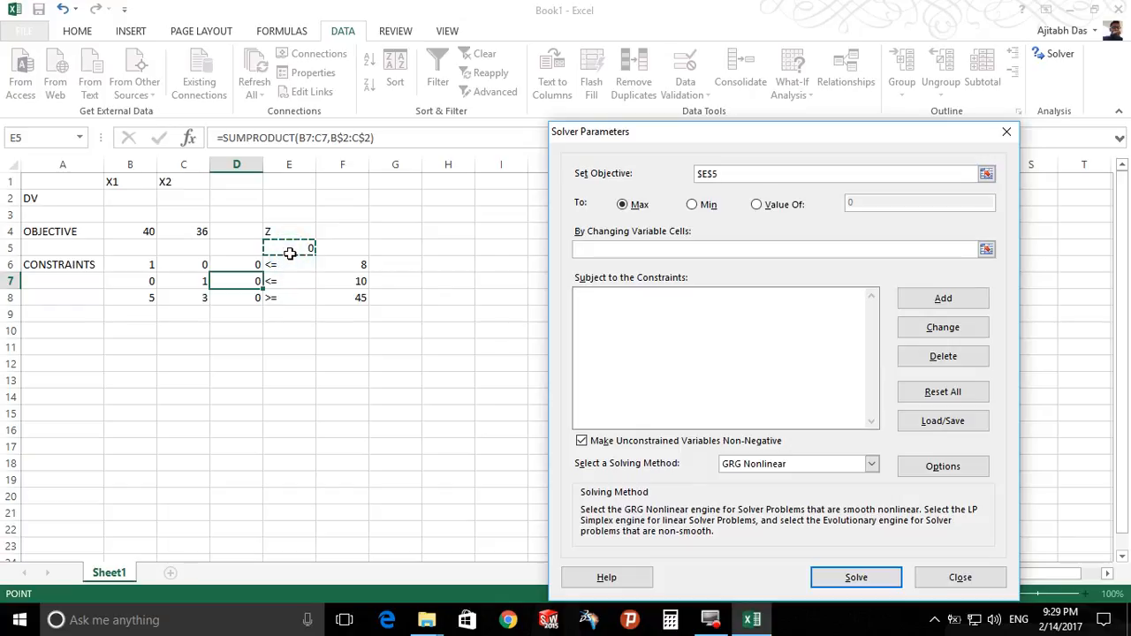
pyautogui.click(700, 208)
# - Set Solver's changing variable cells to the decision variable range $B$2:$C$2
pyautogui.click(652, 250)
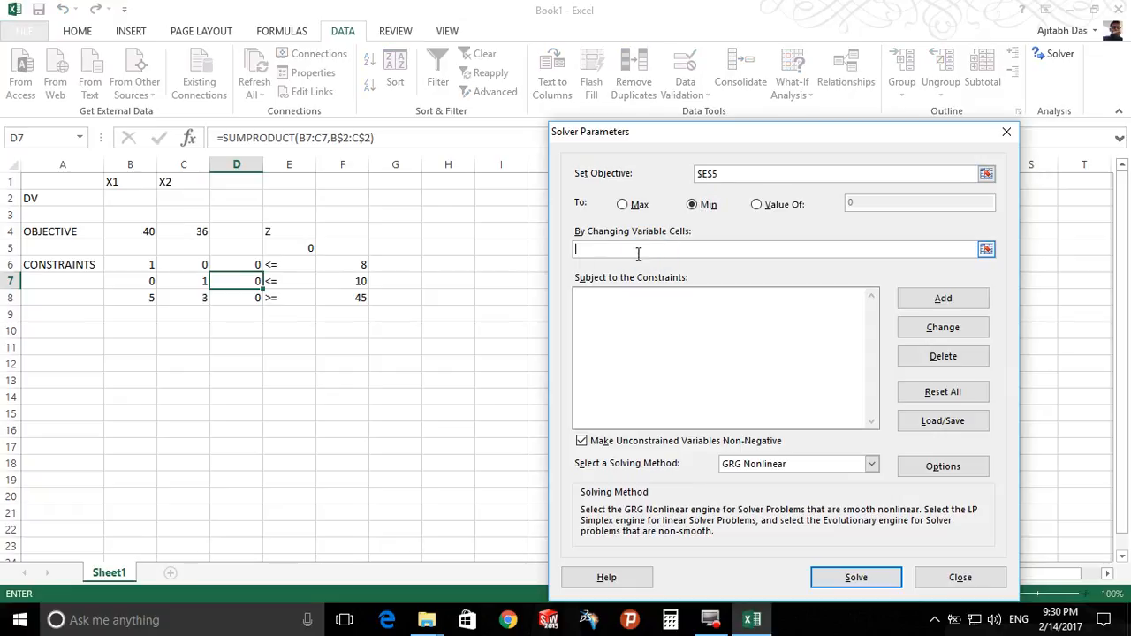
pyautogui.click(134, 196)
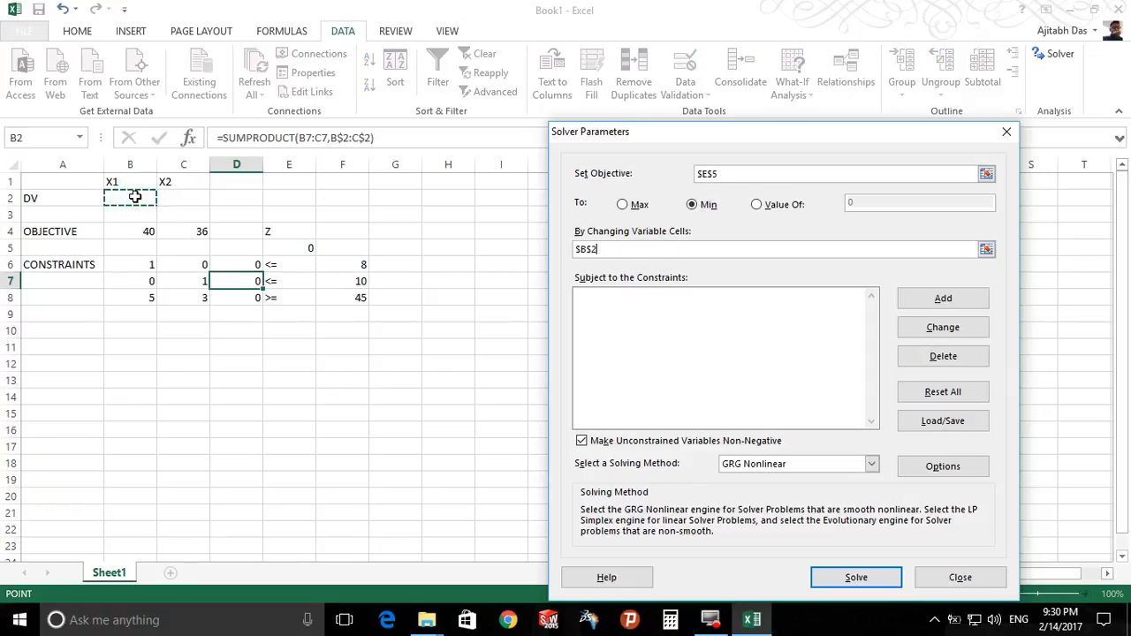
pyautogui.moveTo(134, 196); pyautogui.dragTo(172, 196)
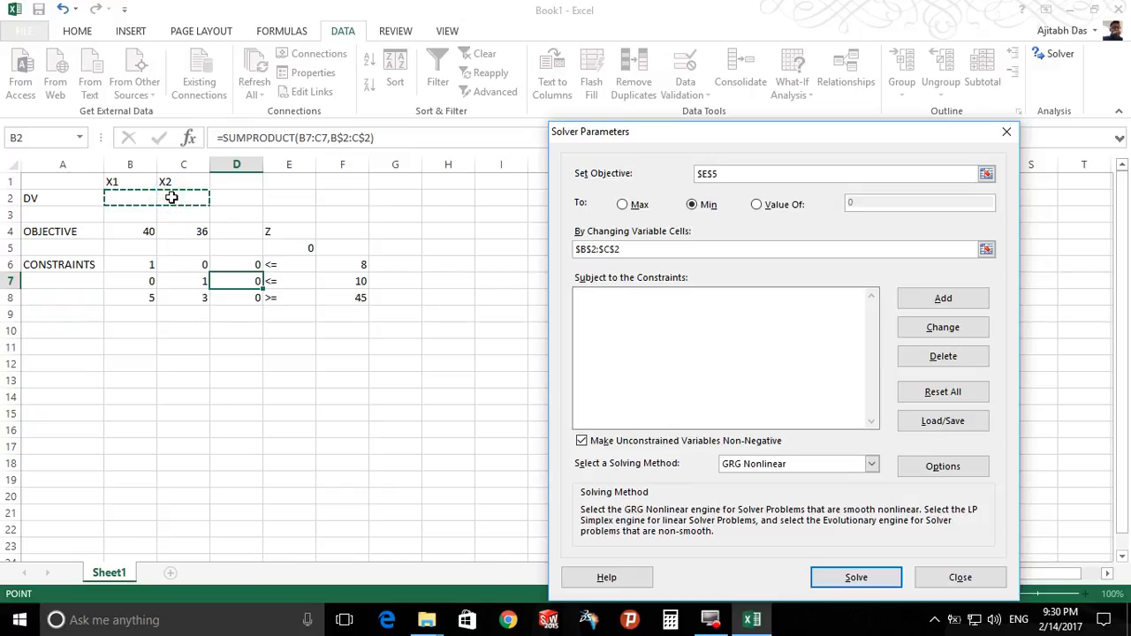
pyautogui.click(629, 318)
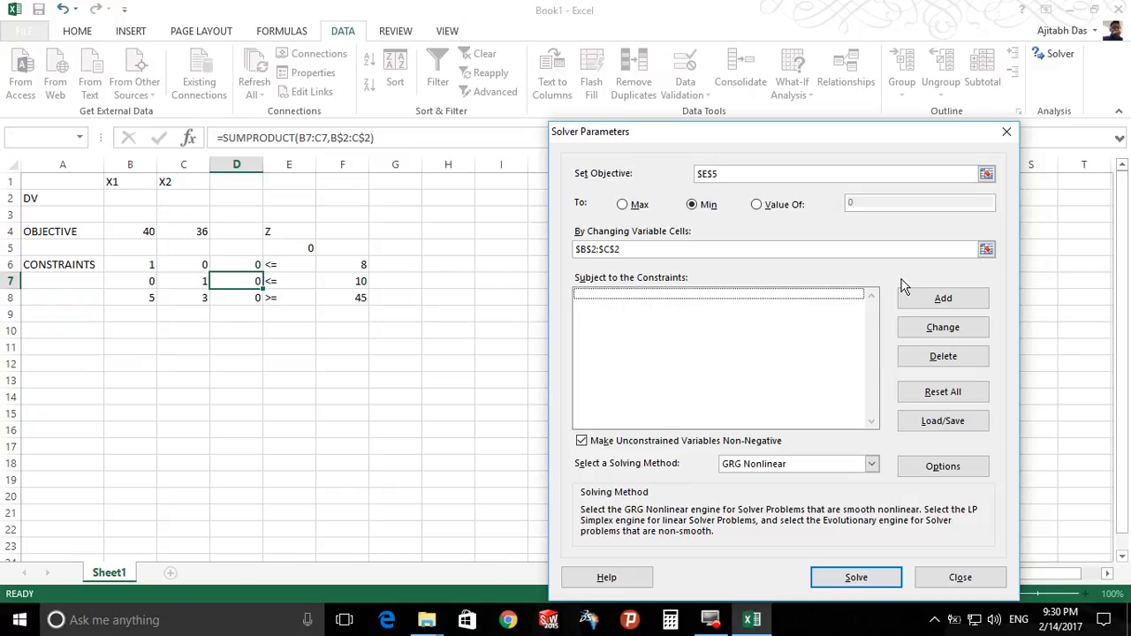
# - Add the first Solver constraint, $D$6 <= $F$6
pyautogui.click(928, 299)
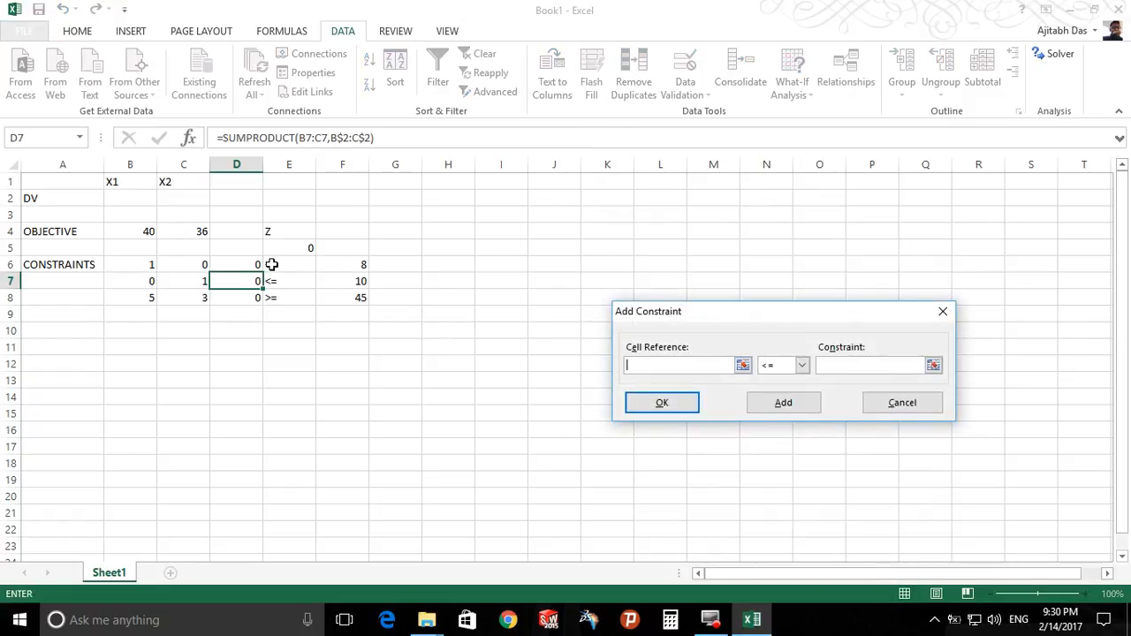
pyautogui.click(227, 265)
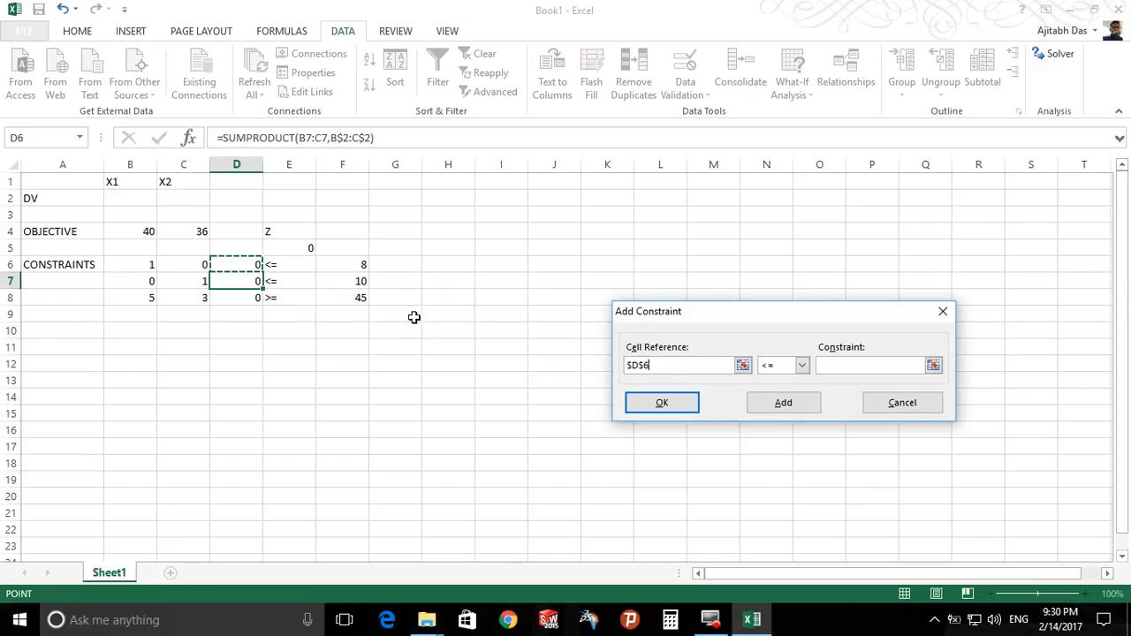
pyautogui.click(851, 363)
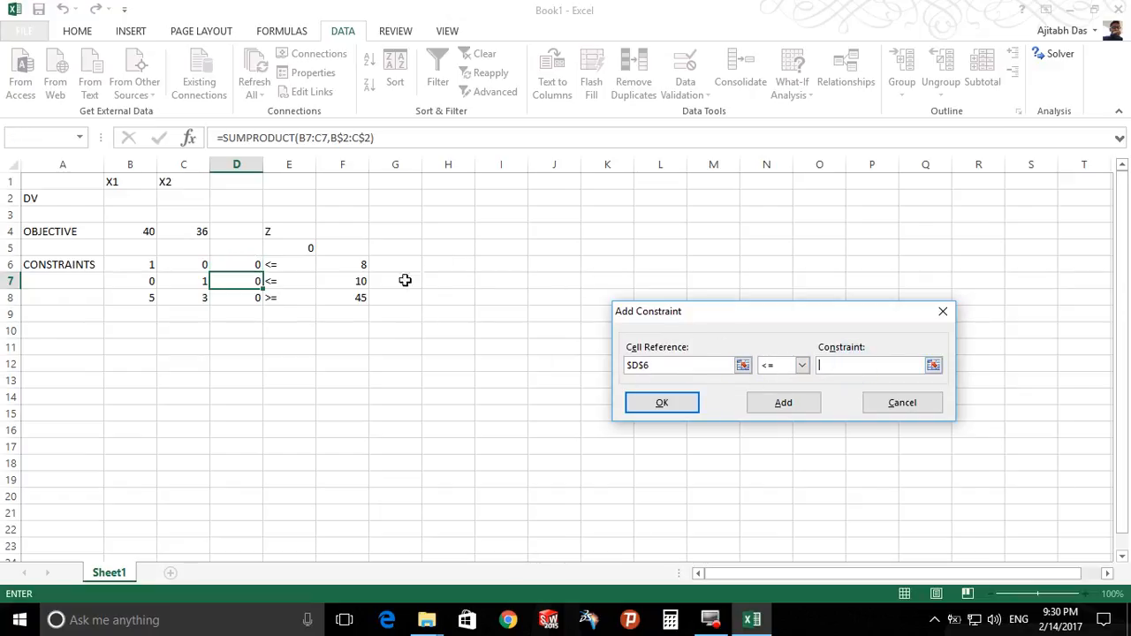
pyautogui.click(341, 264)
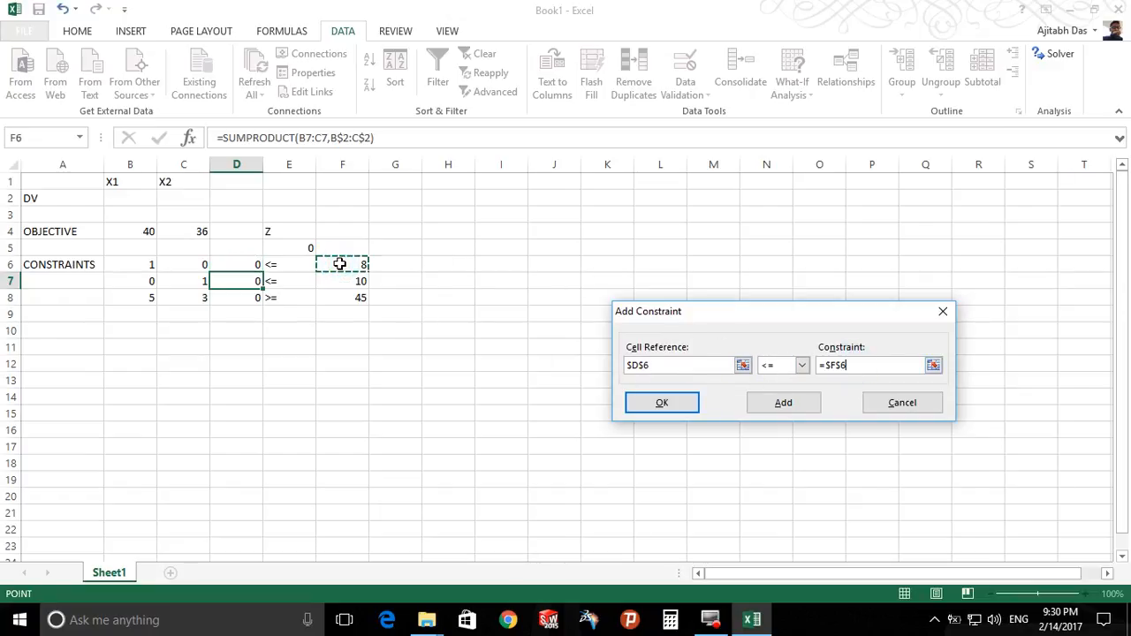
pyautogui.click(786, 405)
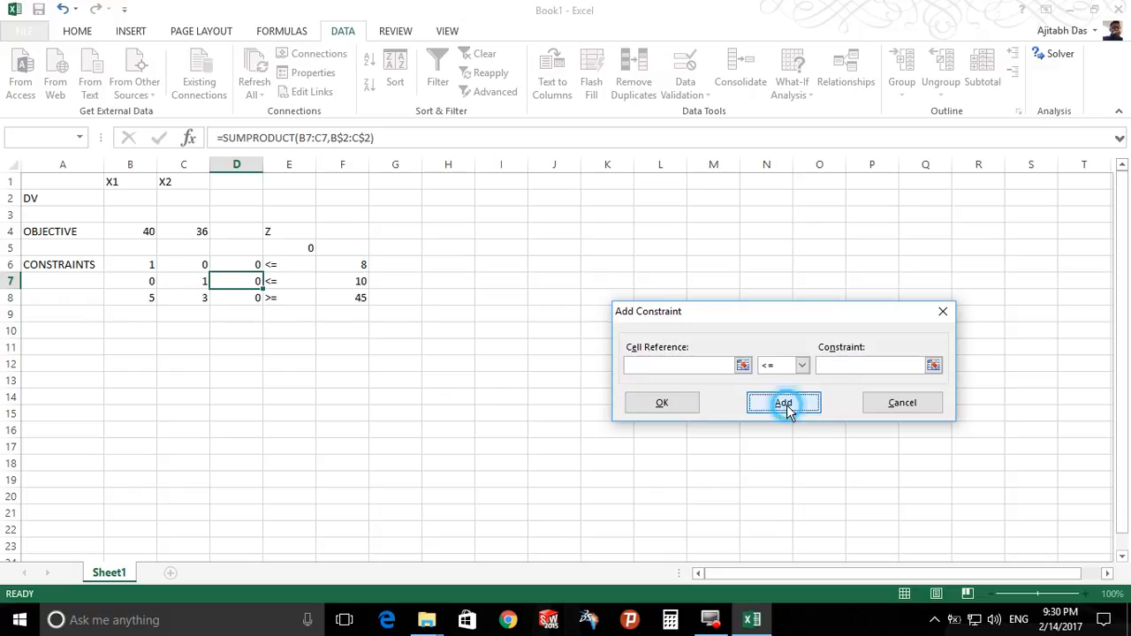
# - Add the second Solver constraint, $D$7 <= $F$7
pyautogui.click(234, 281)
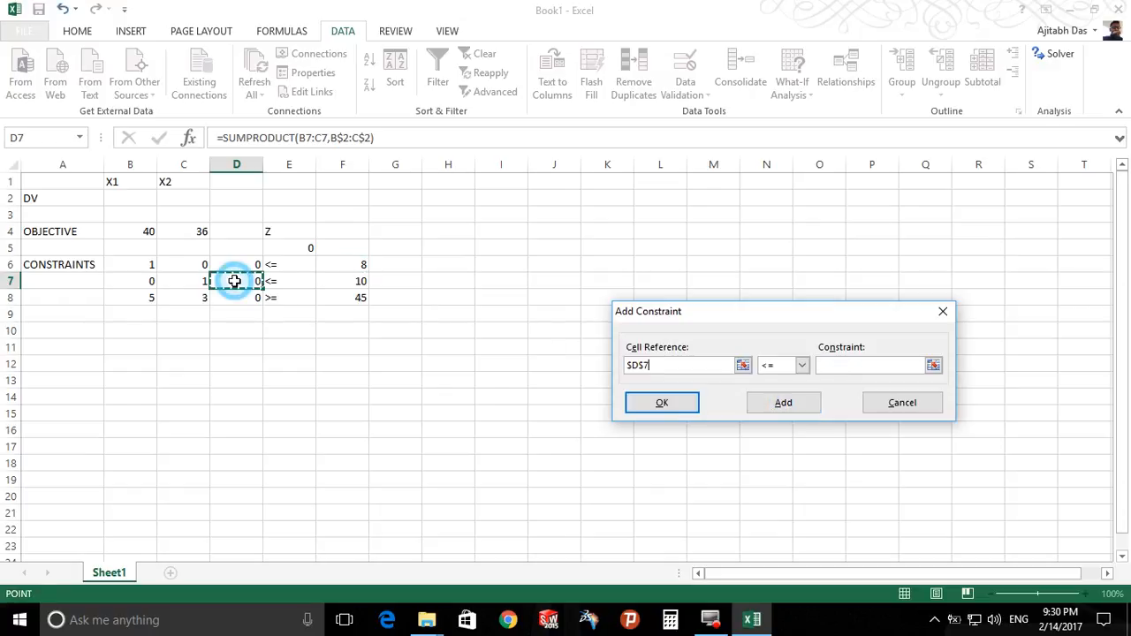
pyautogui.click(874, 365)
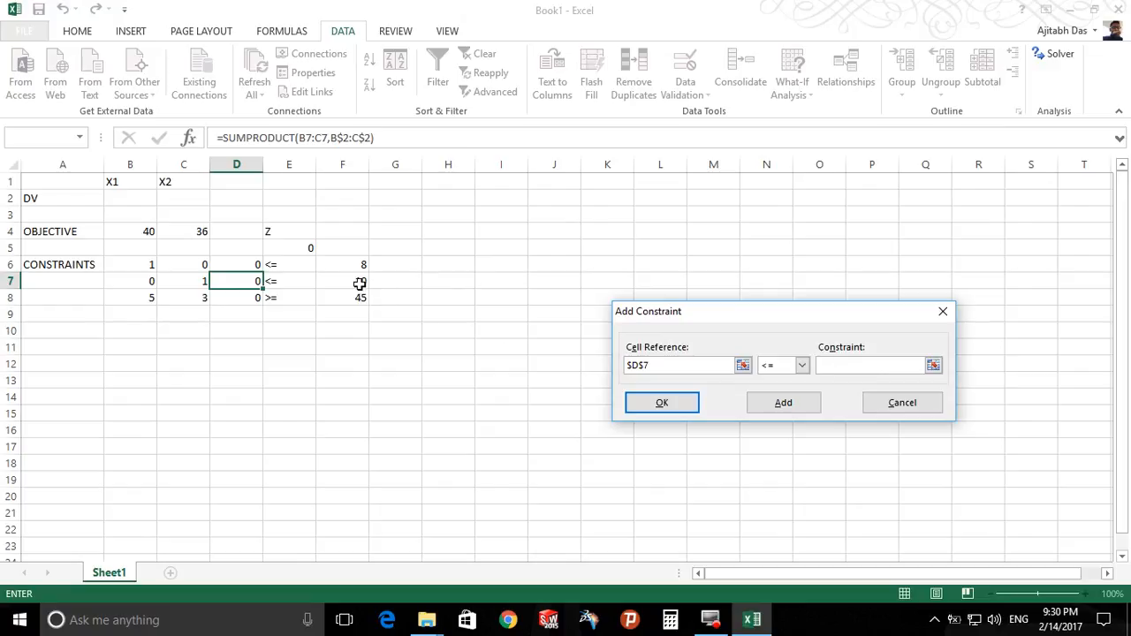
pyautogui.click(358, 283)
pyautogui.click(781, 403)
# - Add the third Solver constraint, $D$8 >= $F$8, and return to the Solver parameters
pyautogui.click(235, 300)
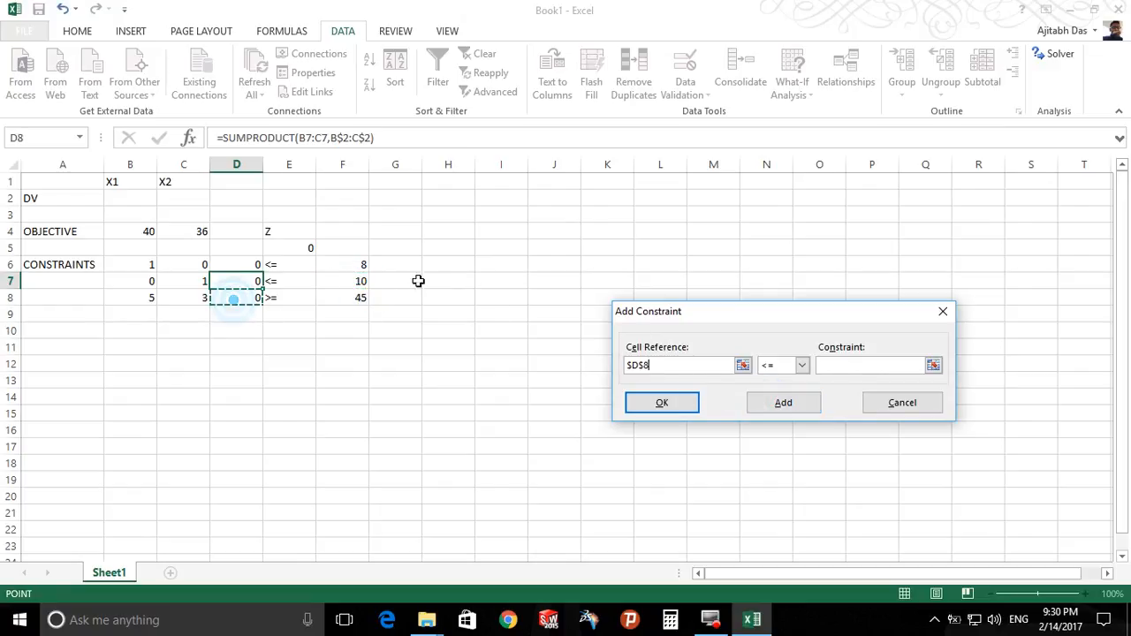
pyautogui.click(772, 370)
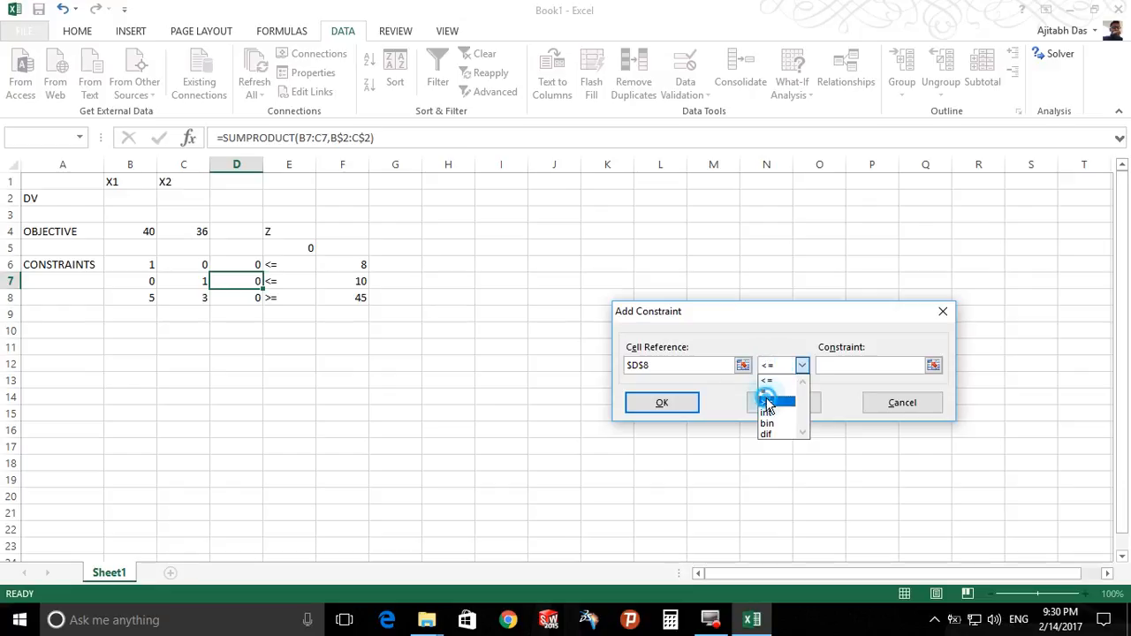
pyautogui.click(772, 399)
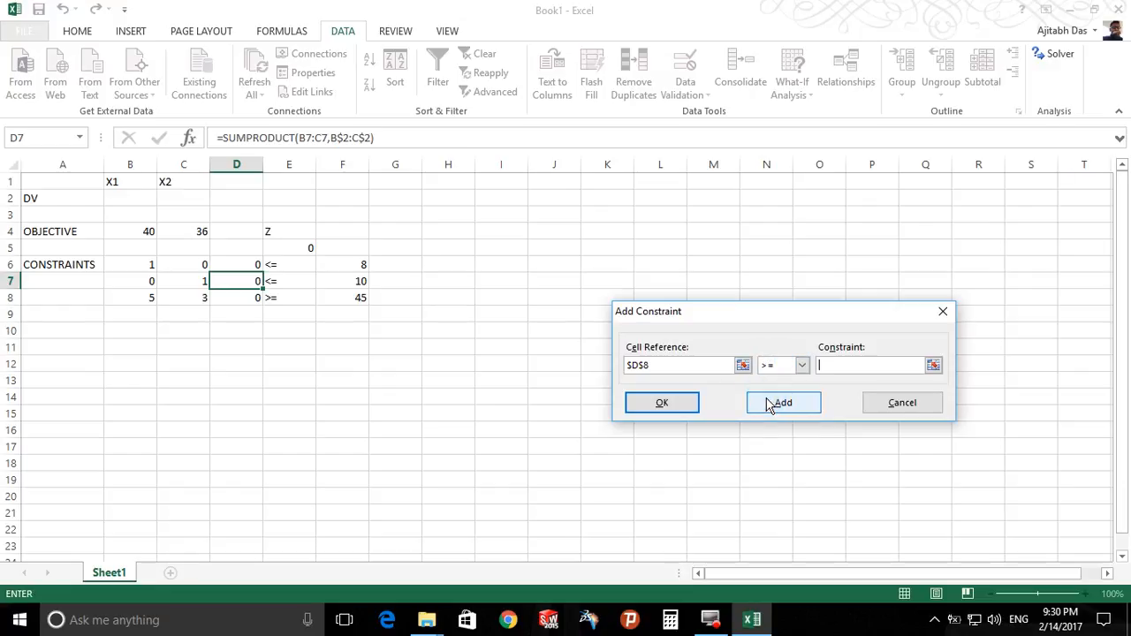
pyautogui.click(335, 298)
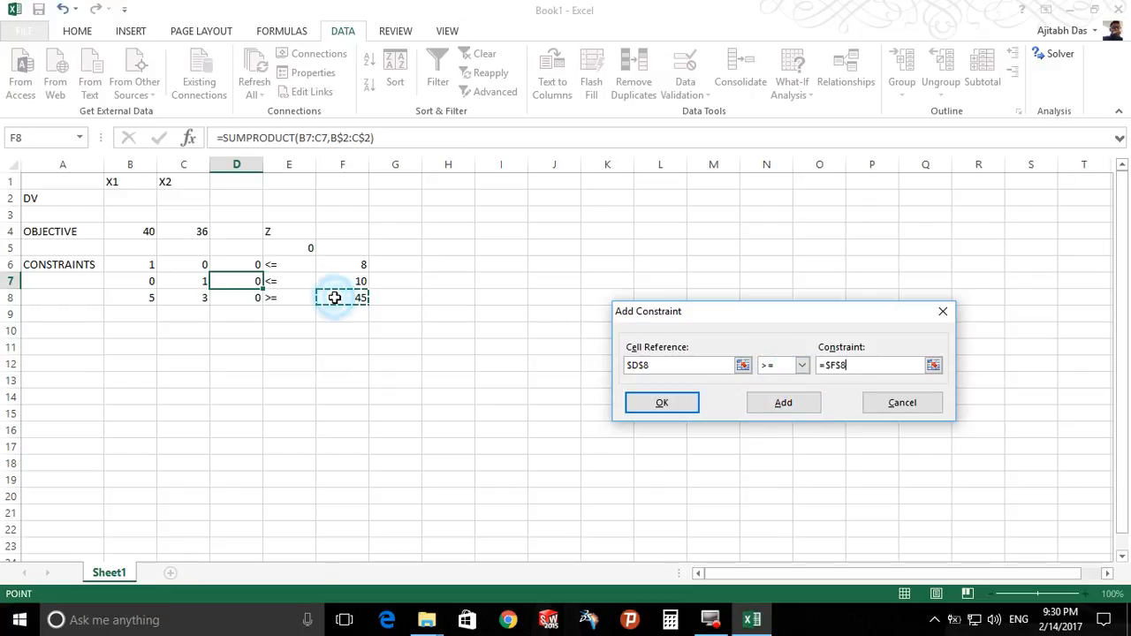
pyautogui.click(662, 402)
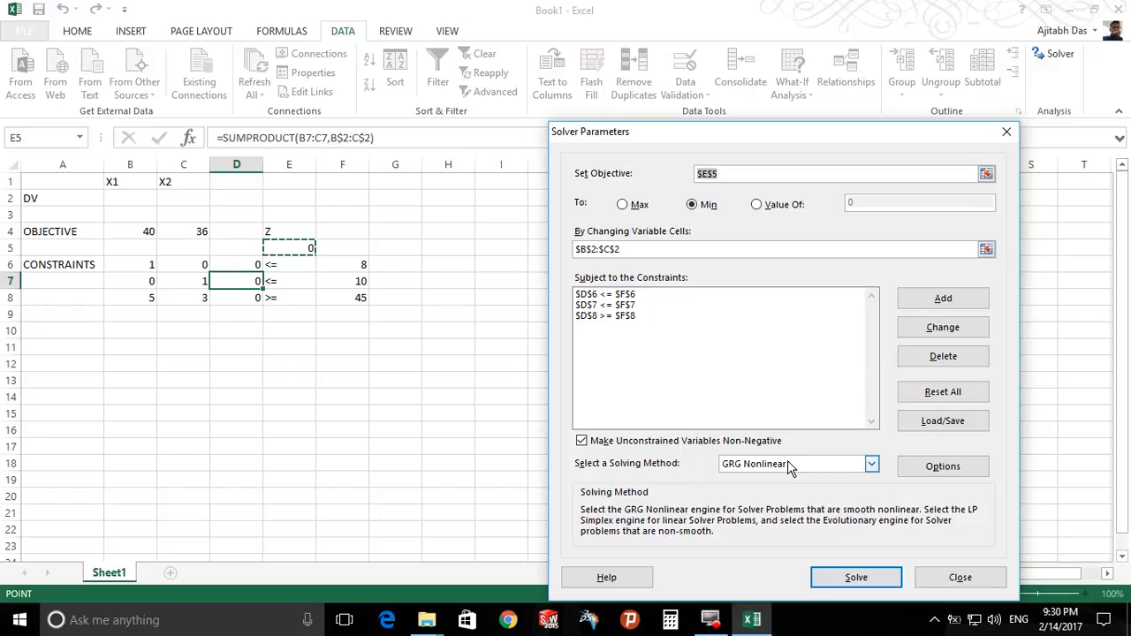
# - Choose Simplex LP as the solving method and solve the model
pyautogui.click(821, 470)
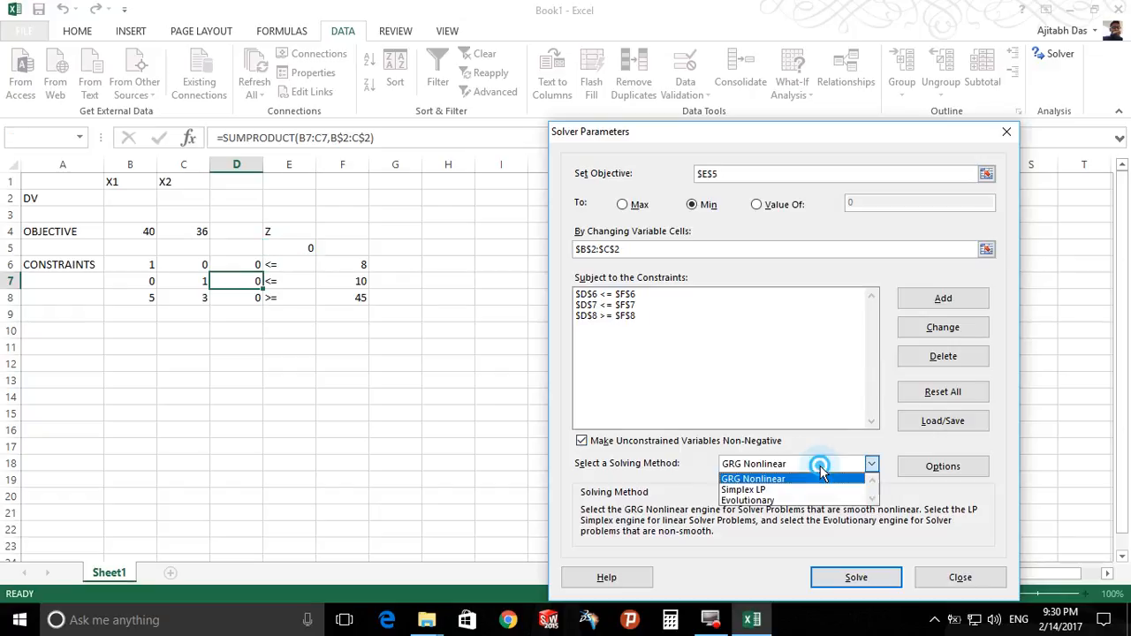
pyautogui.click(747, 490)
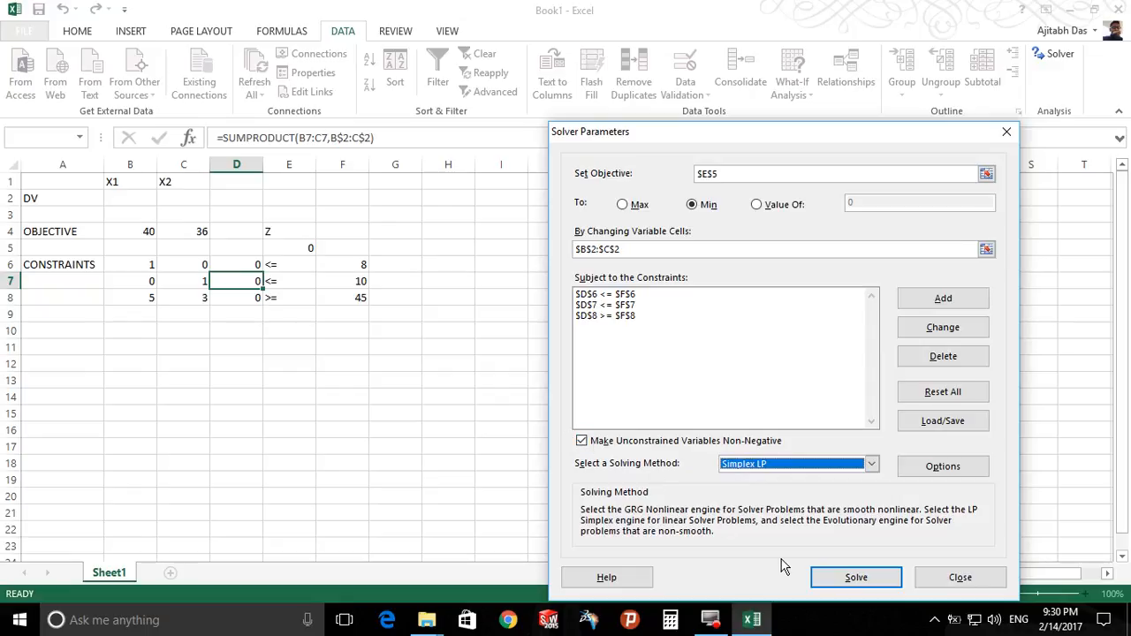
pyautogui.click(846, 579)
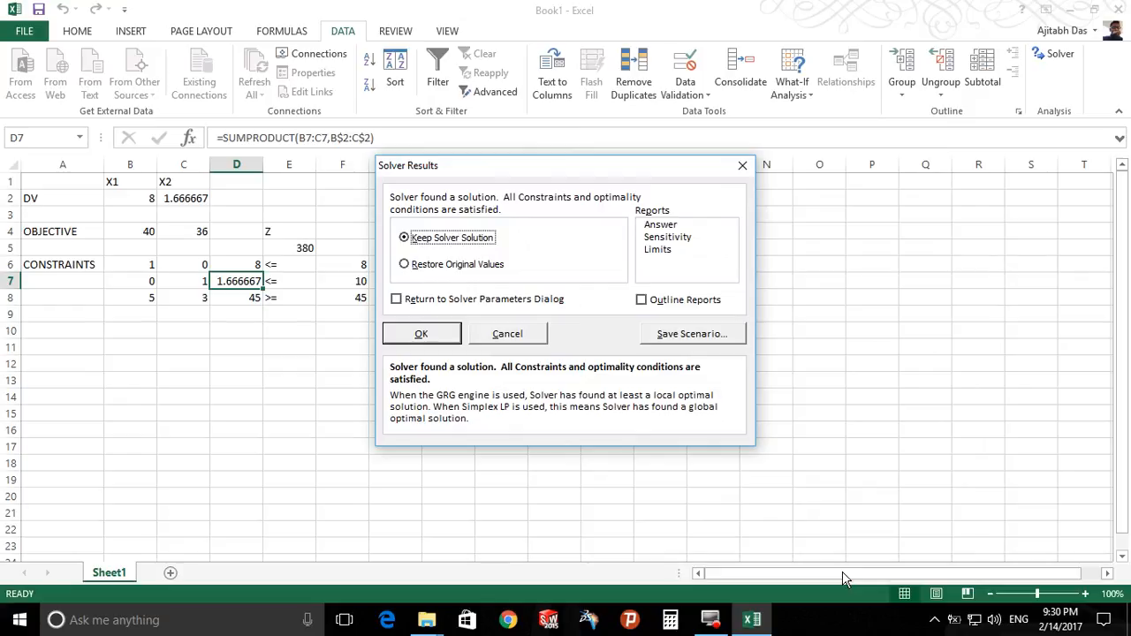
# - Keep the Solver solution and generate the Answer, Sensitivity and Limits reports
pyautogui.click(665, 227)
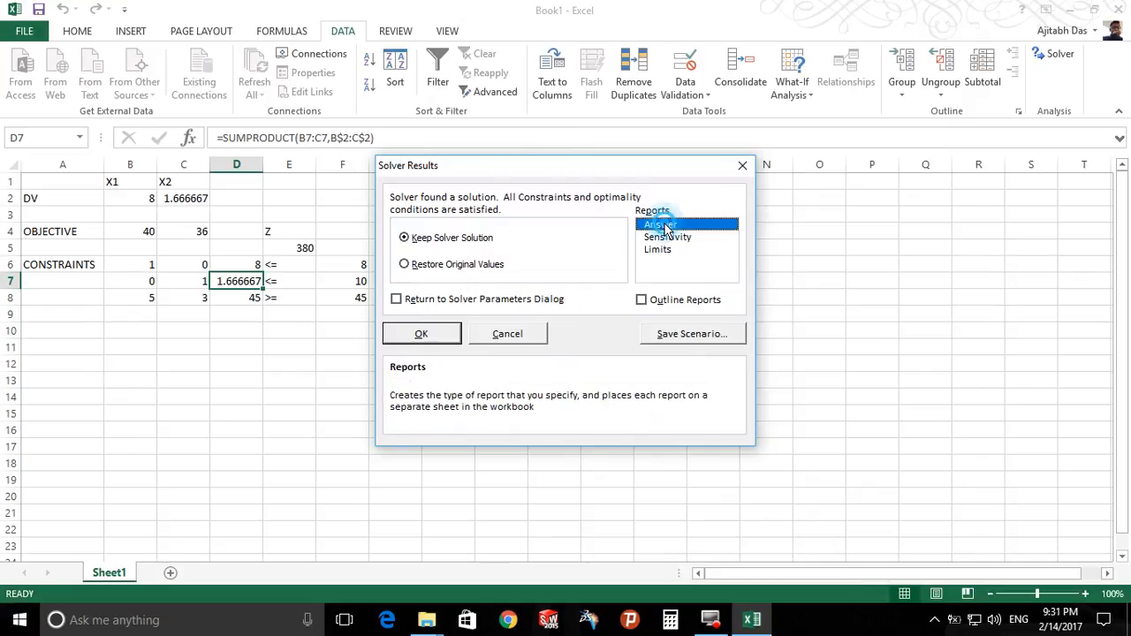
pyautogui.click(669, 239)
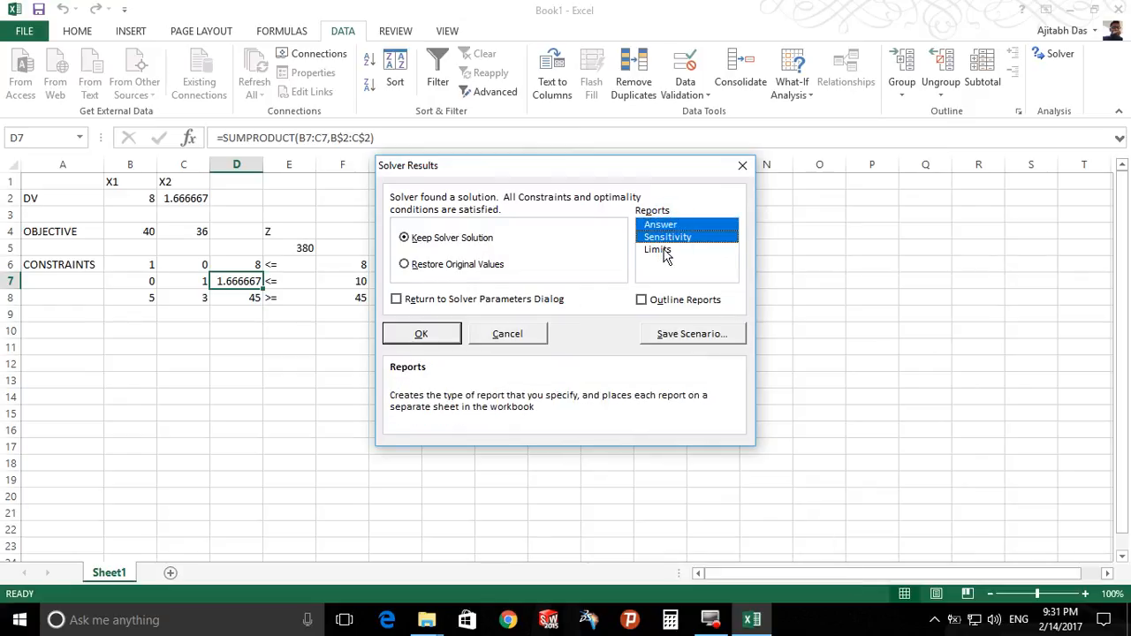
pyautogui.click(663, 251)
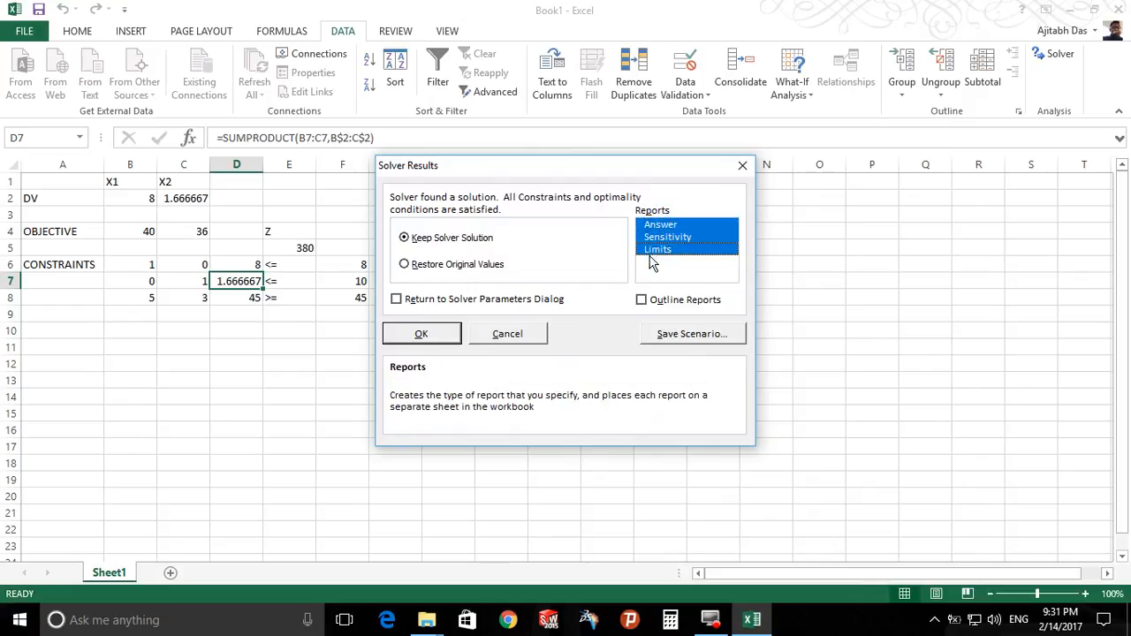
pyautogui.click(422, 334)
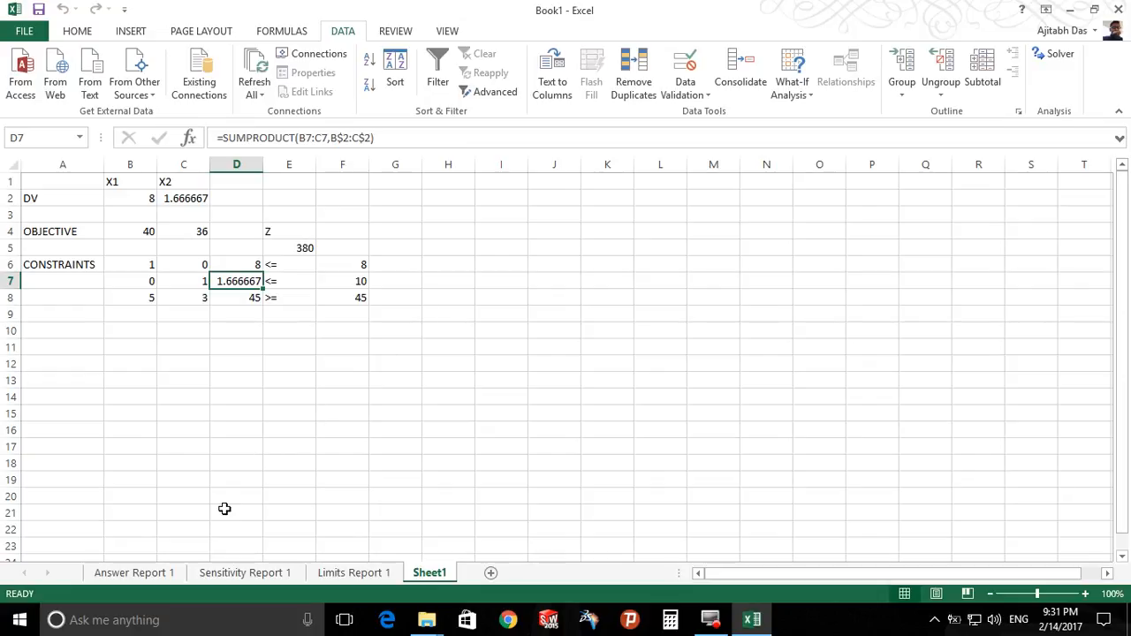
# - In Limits Report 1, apply the comma number style to the DV X2 value in D14 and its lower limit in F14
pyautogui.click(353, 574)
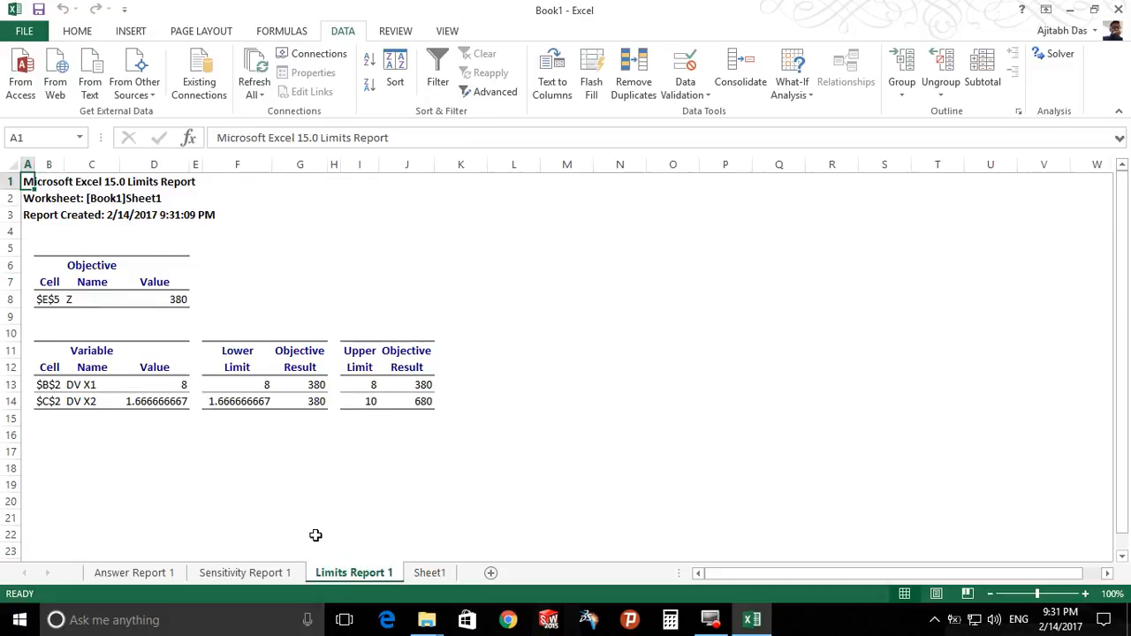
pyautogui.click(162, 403)
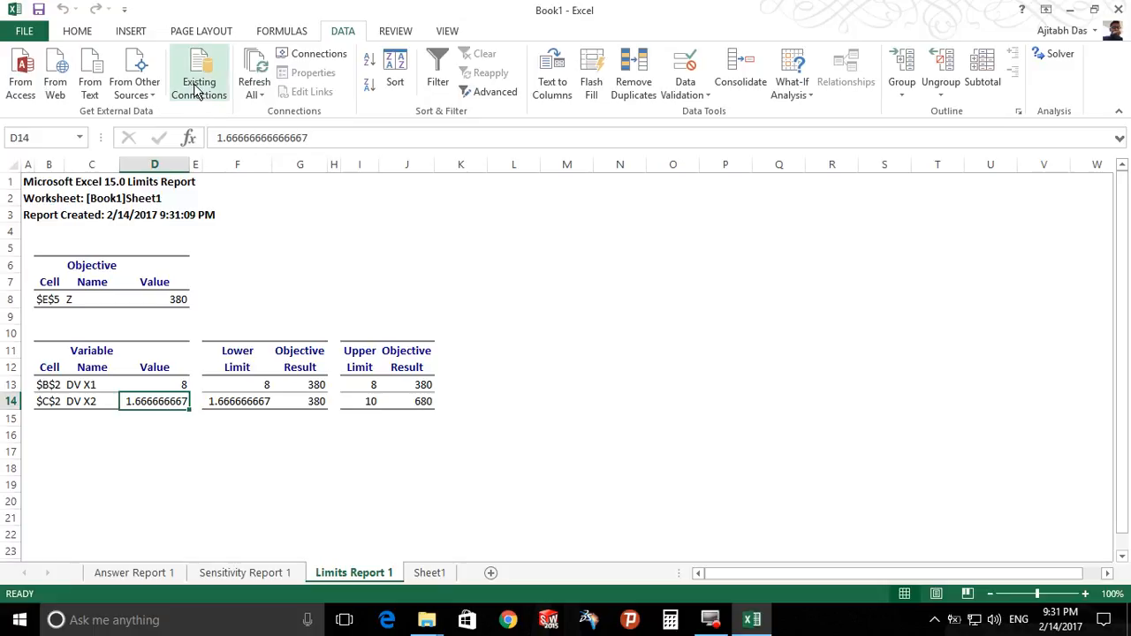
pyautogui.click(76, 33)
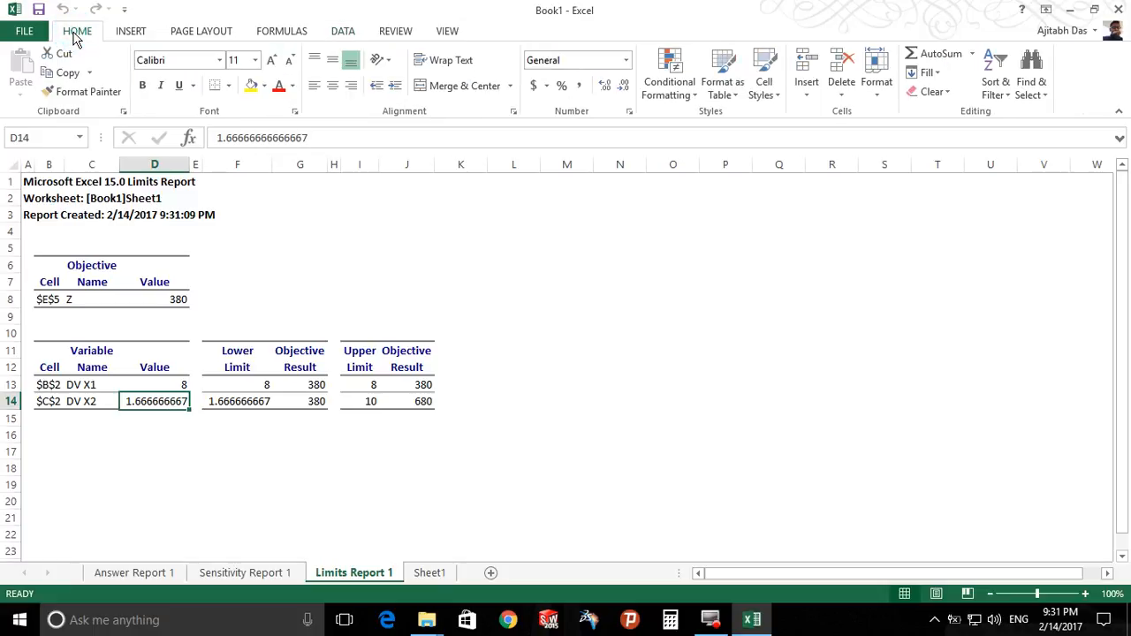
pyautogui.click(582, 86)
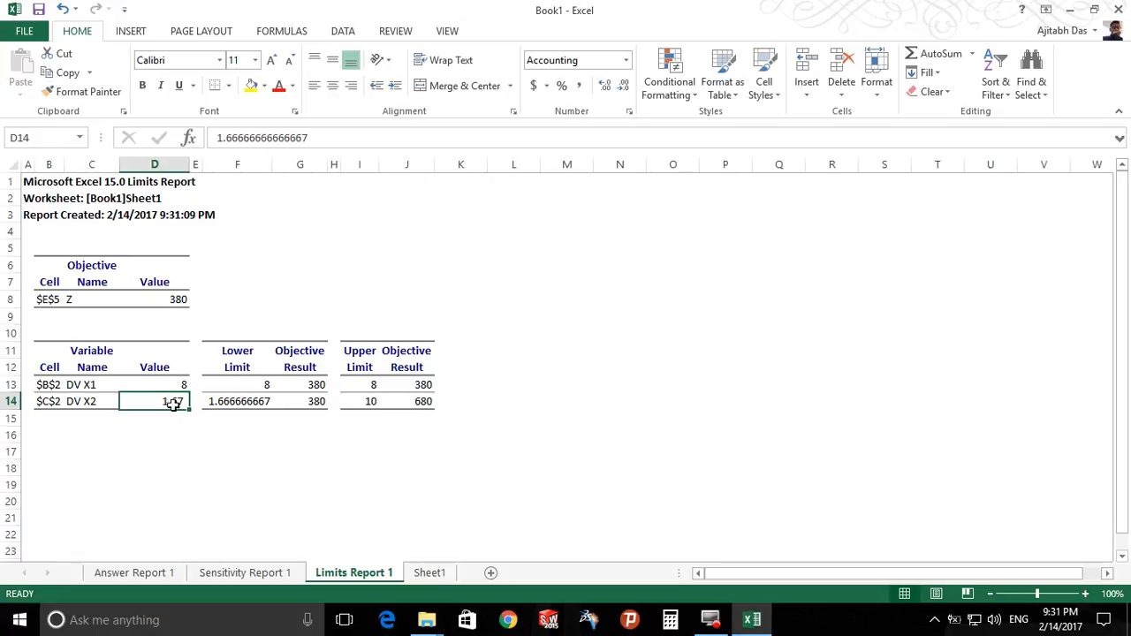
pyautogui.click(235, 401)
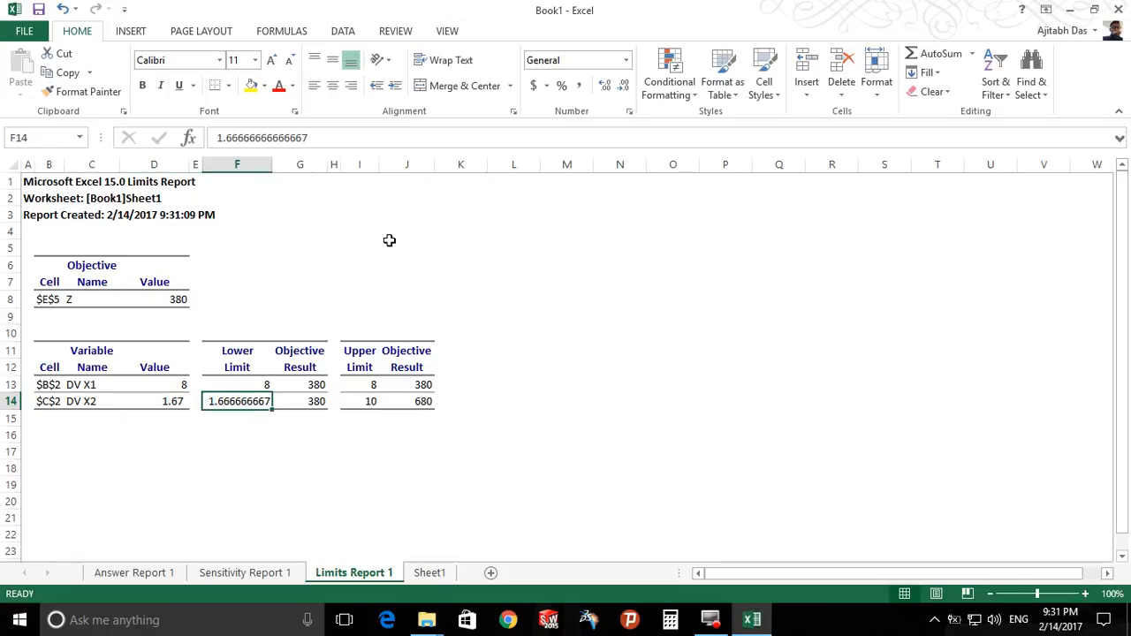
pyautogui.click(576, 89)
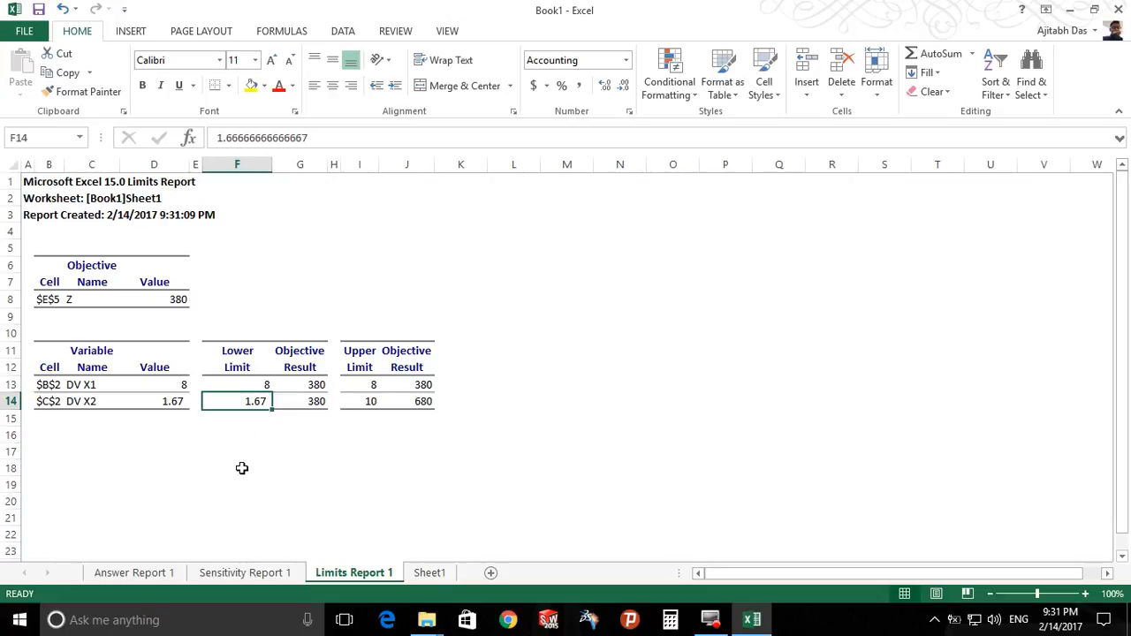
# - Review the Sensitivity and Answer reports and the solved model on Sheet1, ending on the Sensitivity report
pyautogui.click(249, 573)
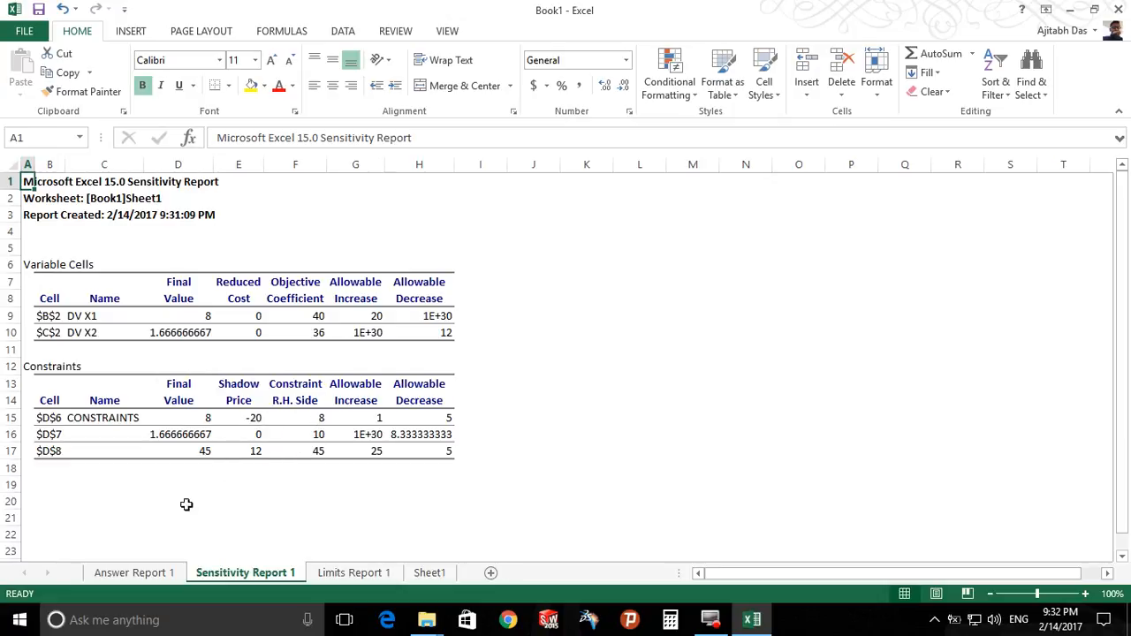
pyautogui.click(156, 572)
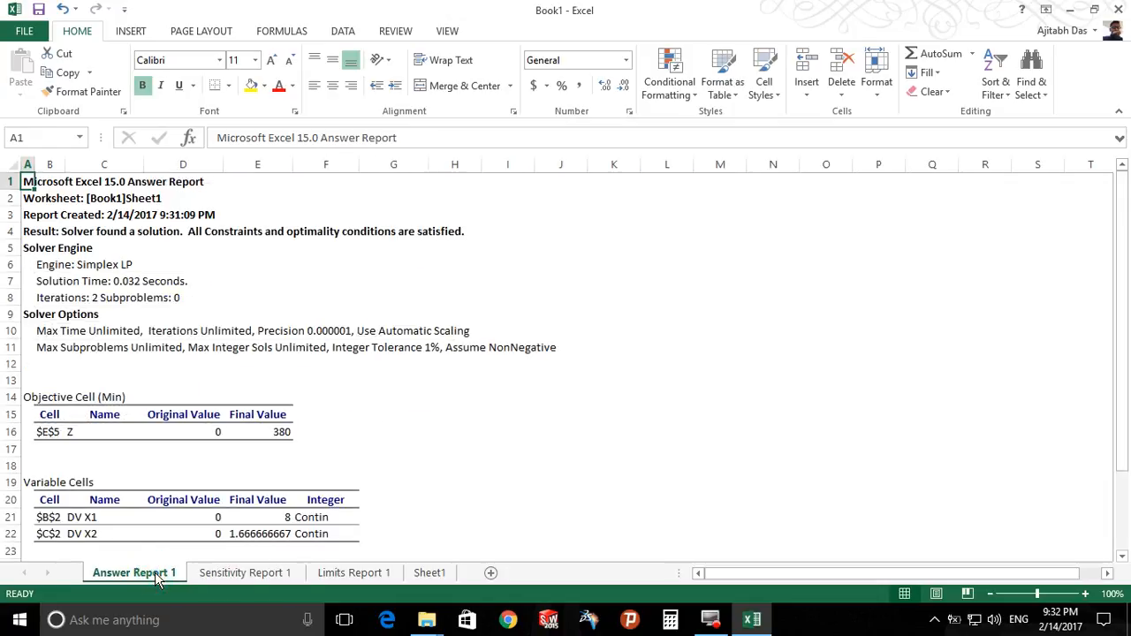
pyautogui.click(420, 574)
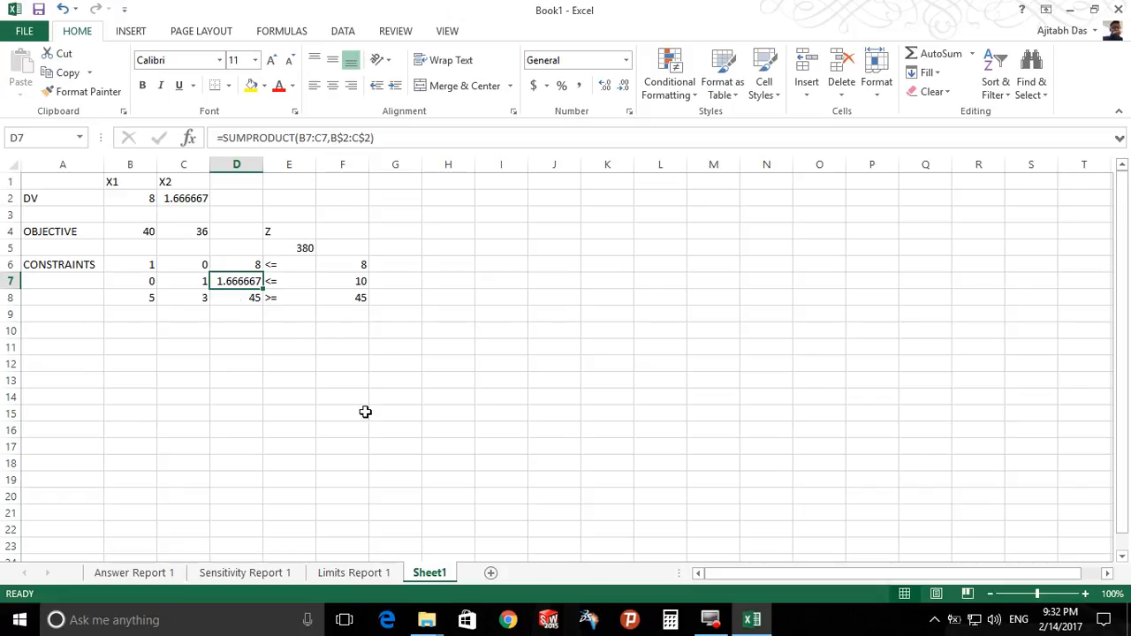
pyautogui.click(265, 575)
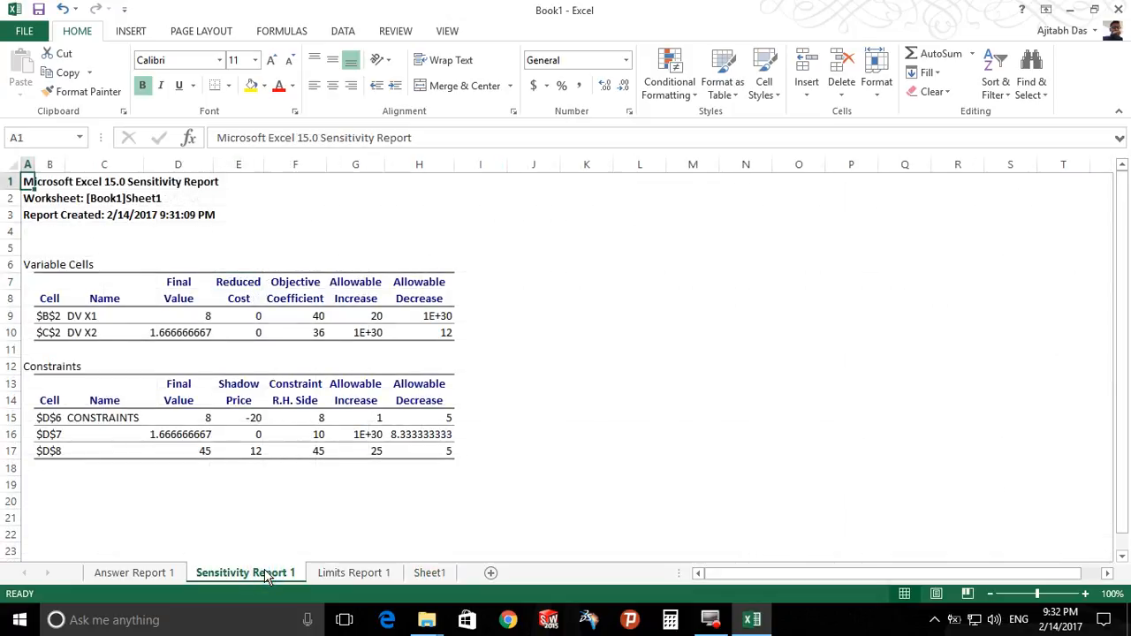